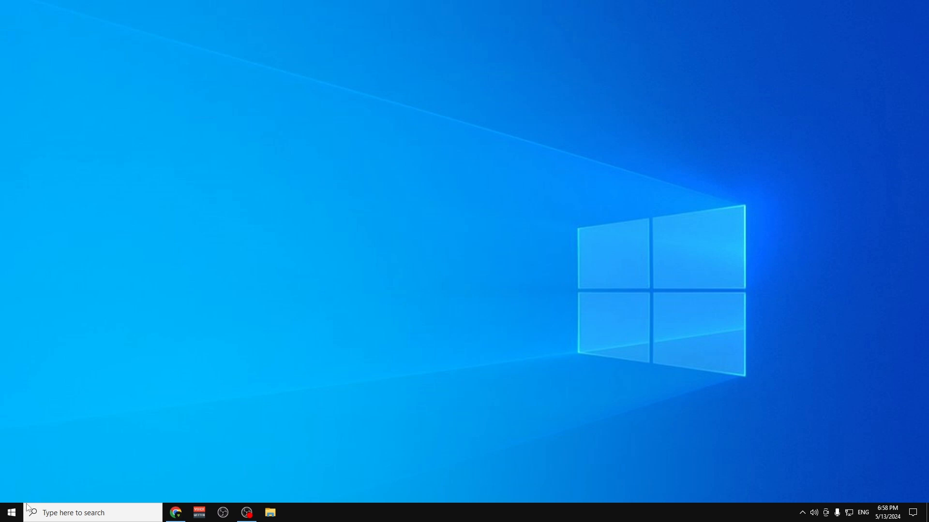
# Step: Open Windows Settings and go to the Graphics settings of the System Display page
pyautogui.click(13, 511)
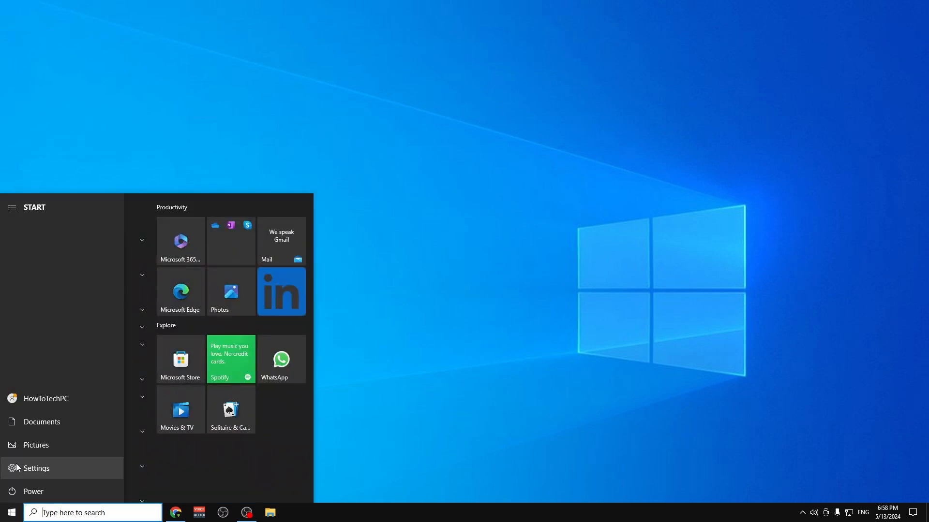
pyautogui.click(29, 468)
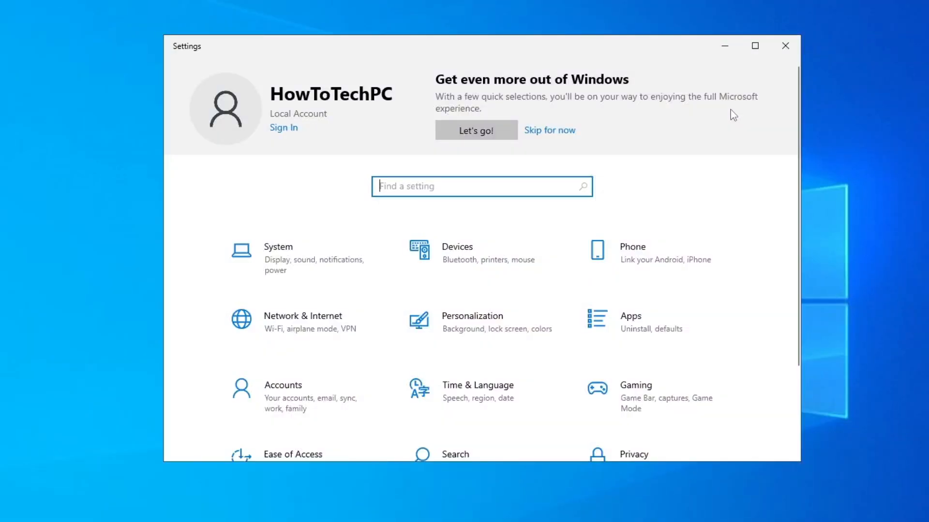
pyautogui.click(306, 255)
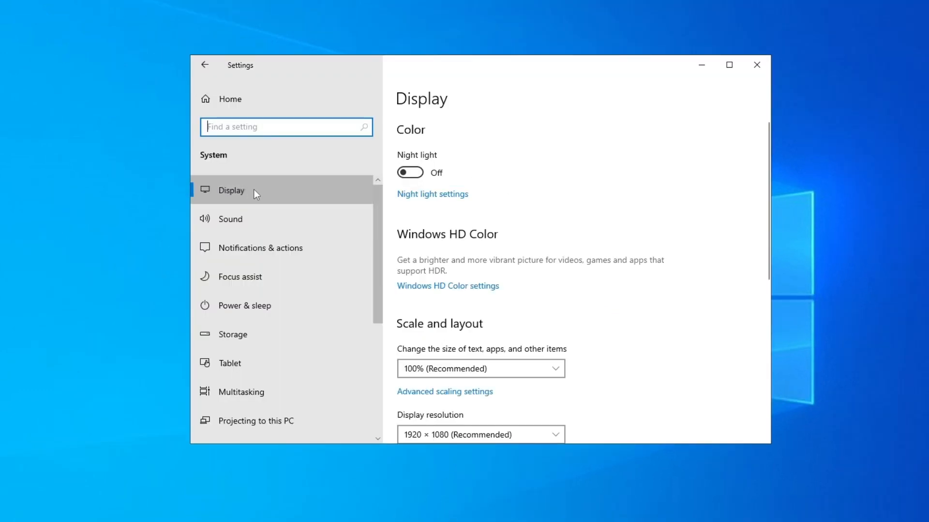
pyautogui.click(252, 189)
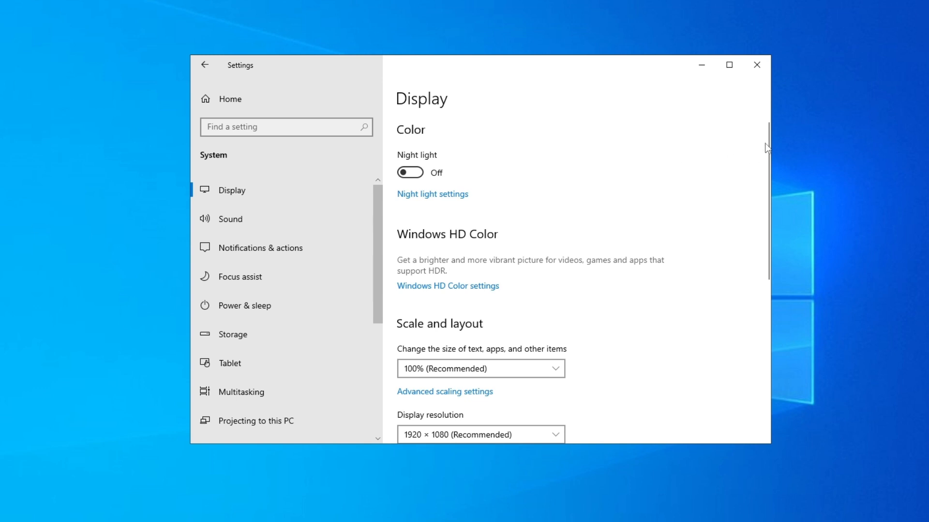
pyautogui.moveTo(768, 136); pyautogui.dragTo(749, 284)
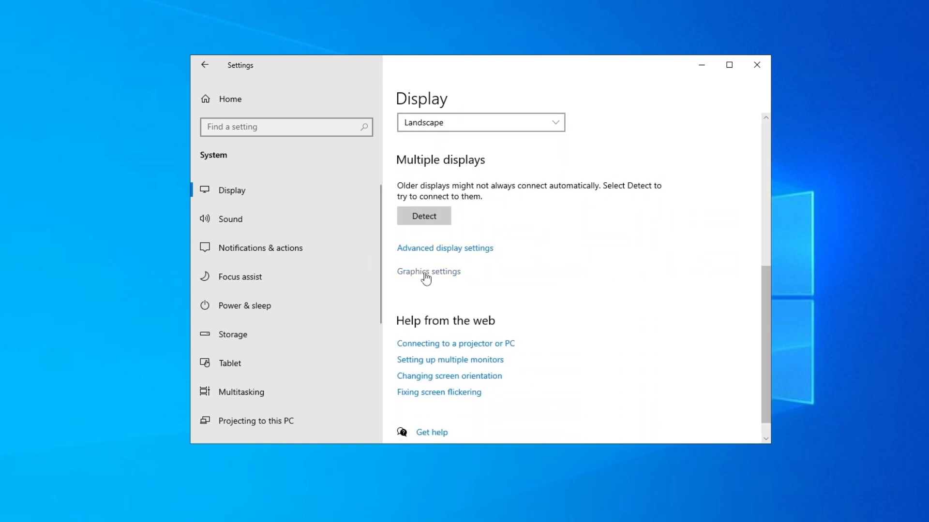
pyautogui.click(459, 272)
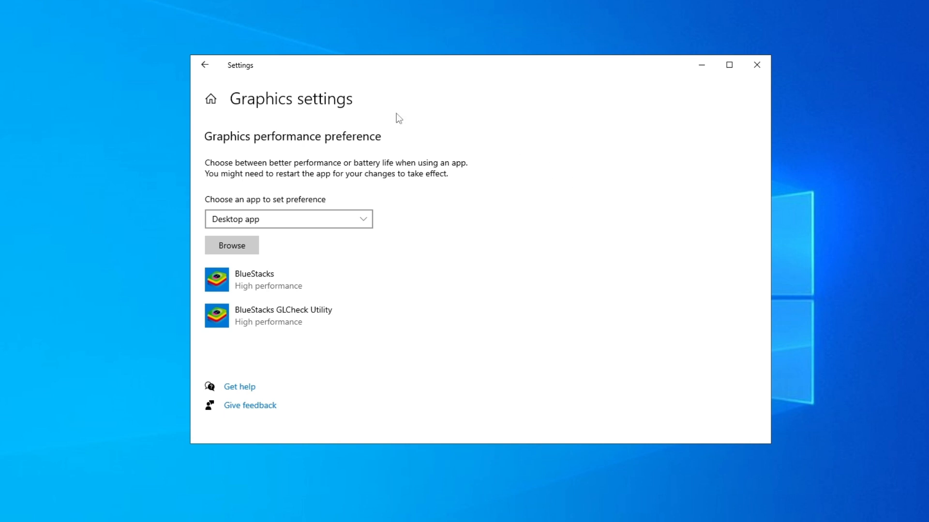
# Step: Return to the Settings home page and open the General privacy options
pyautogui.click(210, 99)
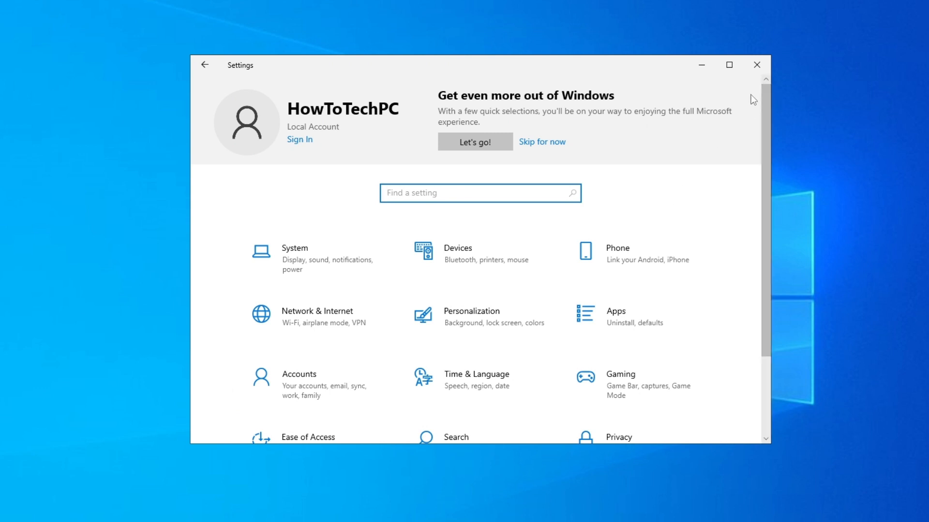
pyautogui.moveTo(765, 96); pyautogui.dragTo(768, 173)
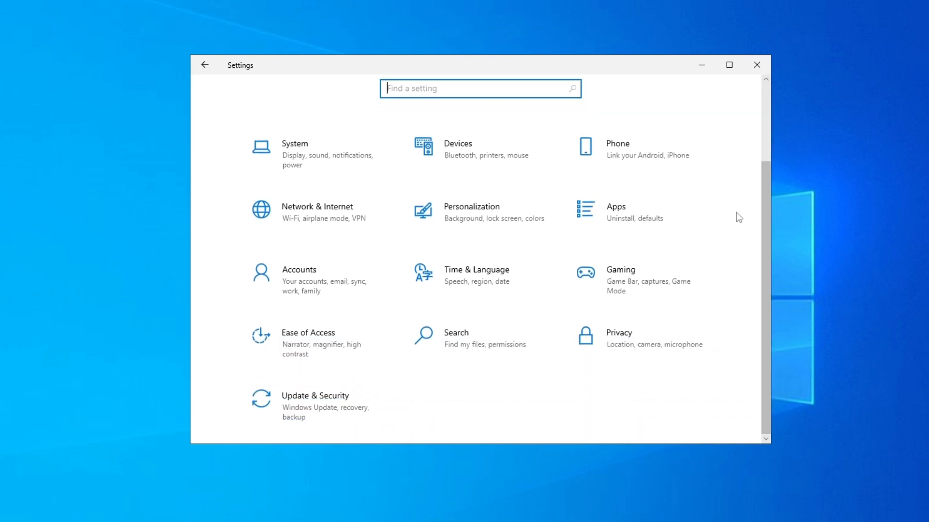
pyautogui.click(687, 335)
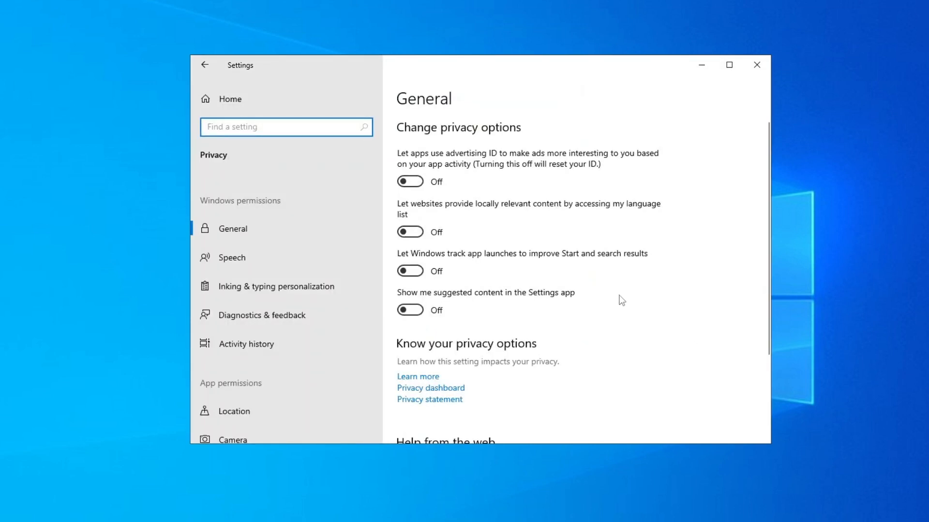
pyautogui.click(251, 225)
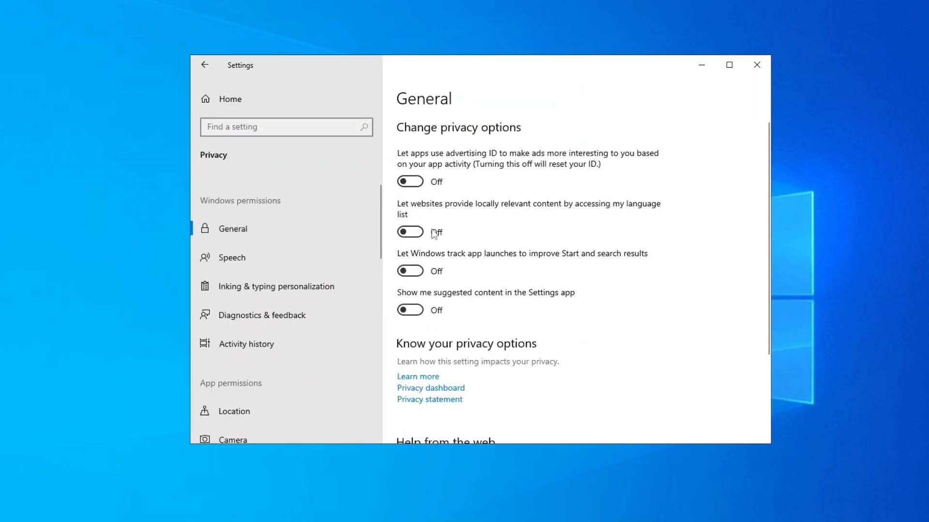
# Step: Check the Speech, Inking & typing personalization, Diagnostics & feedback and Activity history privacy settings
pyautogui.click(272, 256)
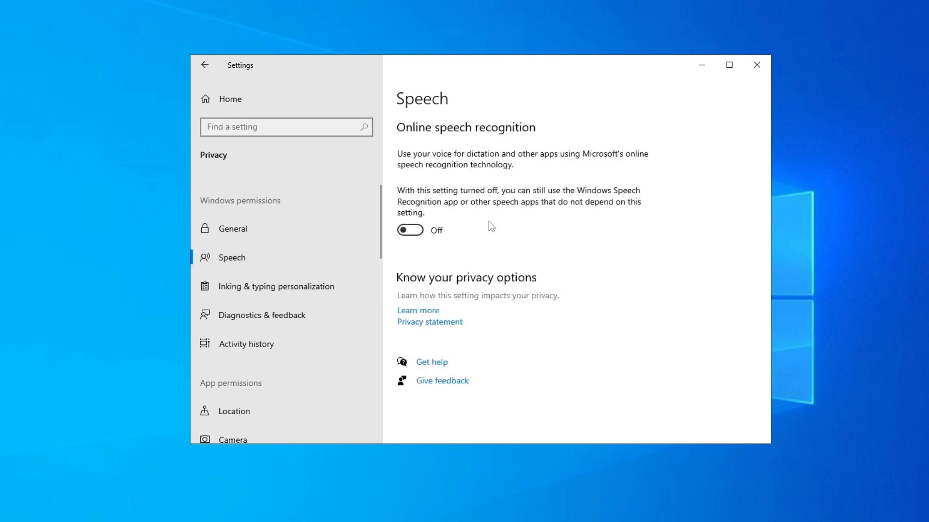
pyautogui.click(277, 286)
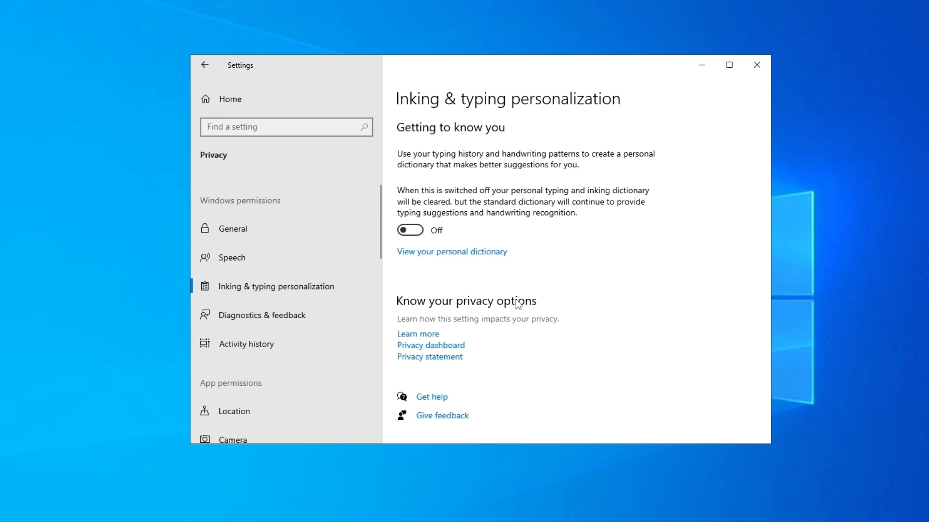
pyautogui.click(290, 315)
pyautogui.click(294, 351)
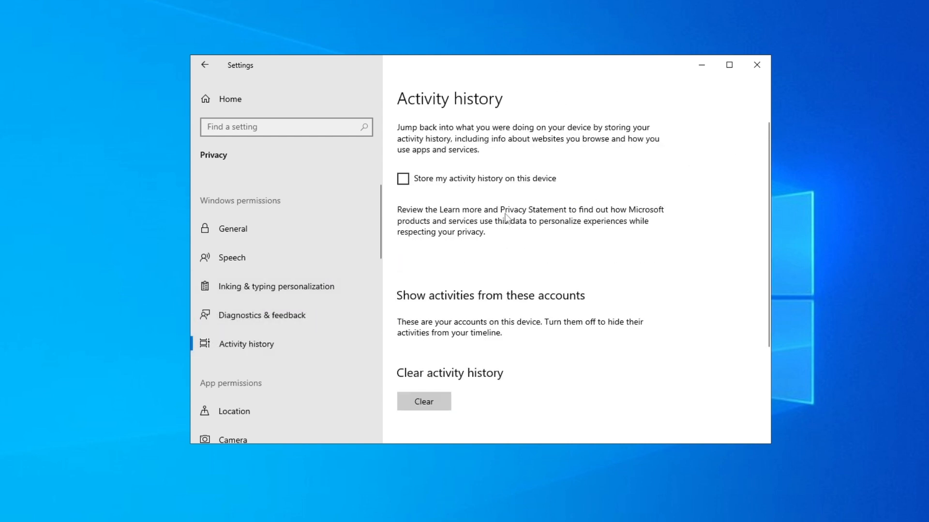
# Step: Open the Camera app permissions and review which Microsoft Store apps have camera access
pyautogui.moveTo(377, 201); pyautogui.dragTo(375, 238)
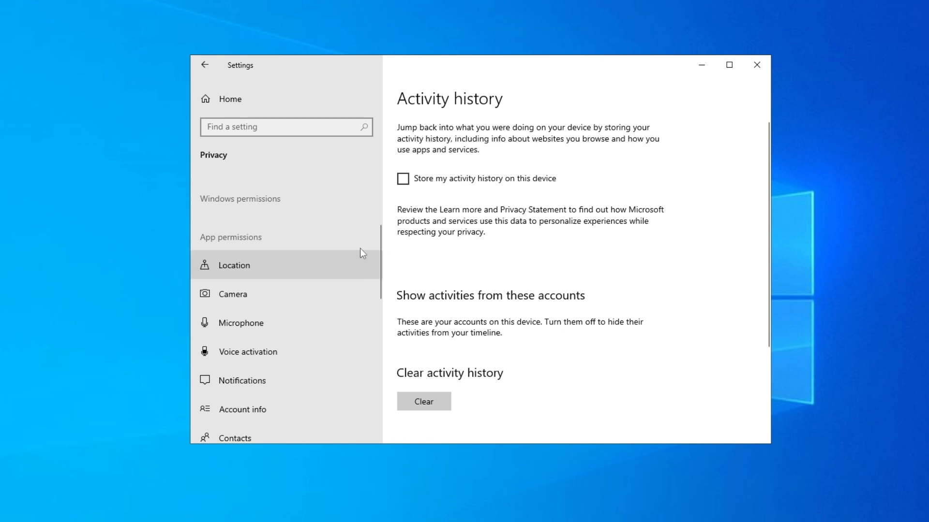
pyautogui.moveTo(380, 238); pyautogui.dragTo(380, 252)
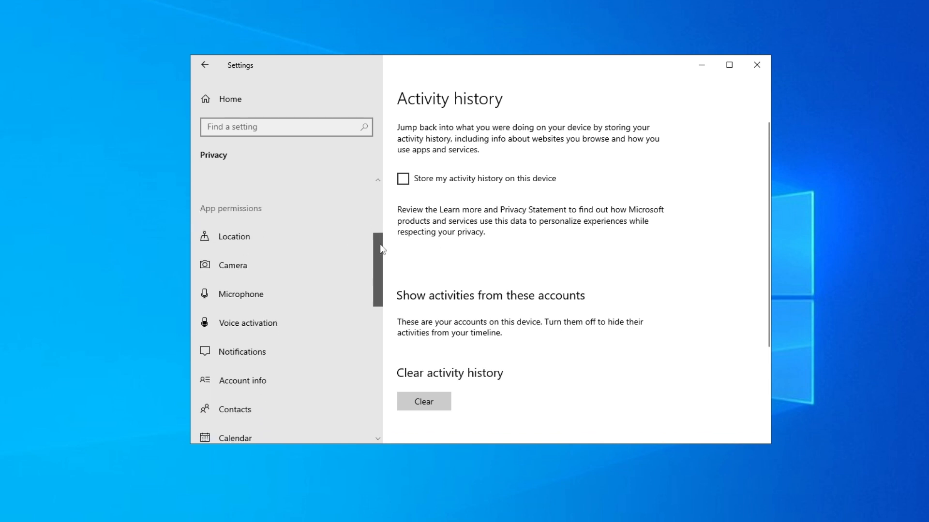
pyautogui.click(310, 250)
pyautogui.click(319, 264)
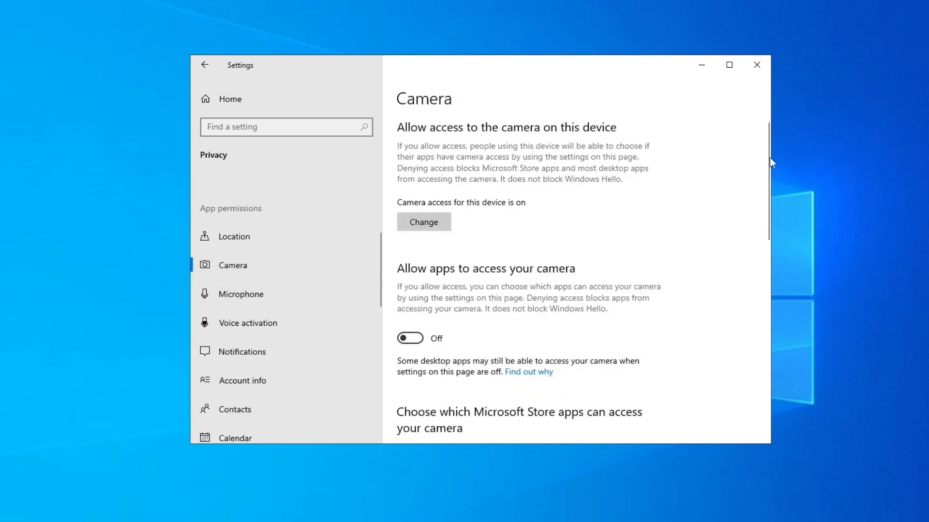
pyautogui.moveTo(766, 138); pyautogui.dragTo(740, 259)
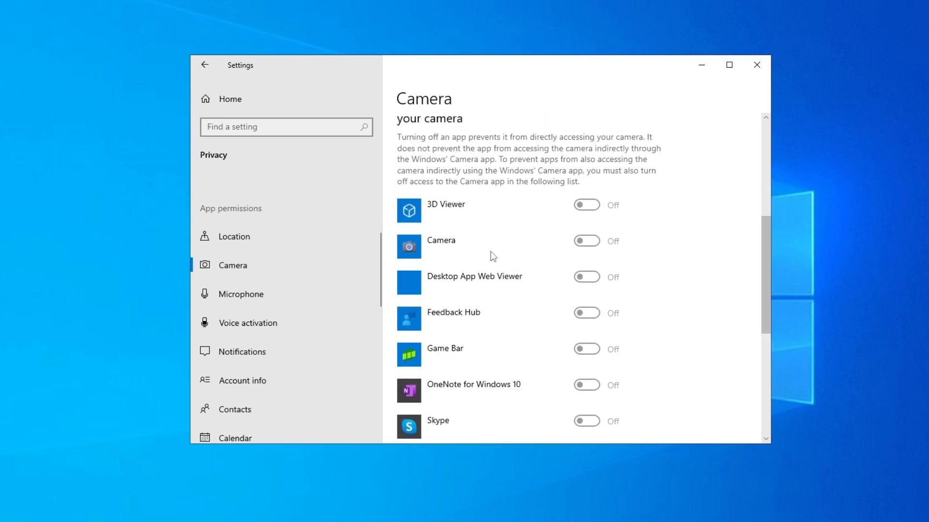
pyautogui.scroll(10, 772, 244)
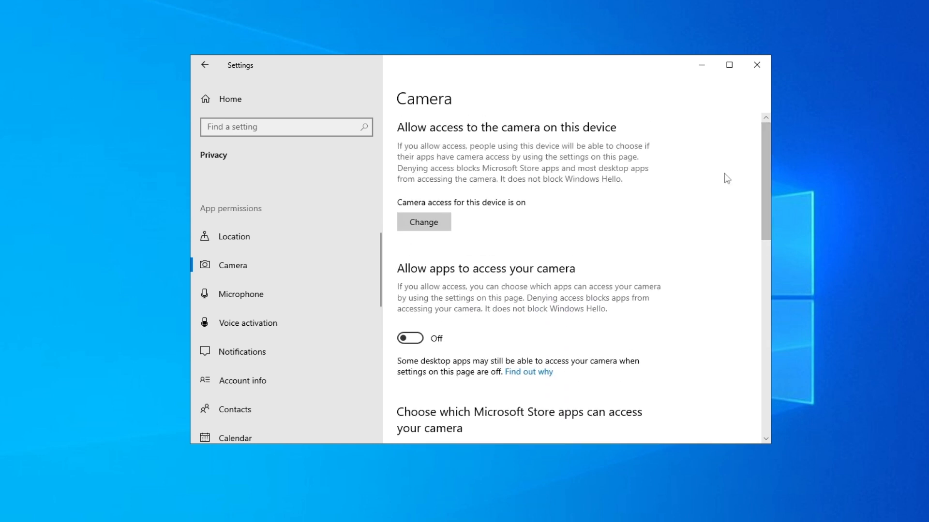
# Step: Allow apps to access the camera, look through the per-app permissions, and turn that access off again
pyautogui.click(426, 340)
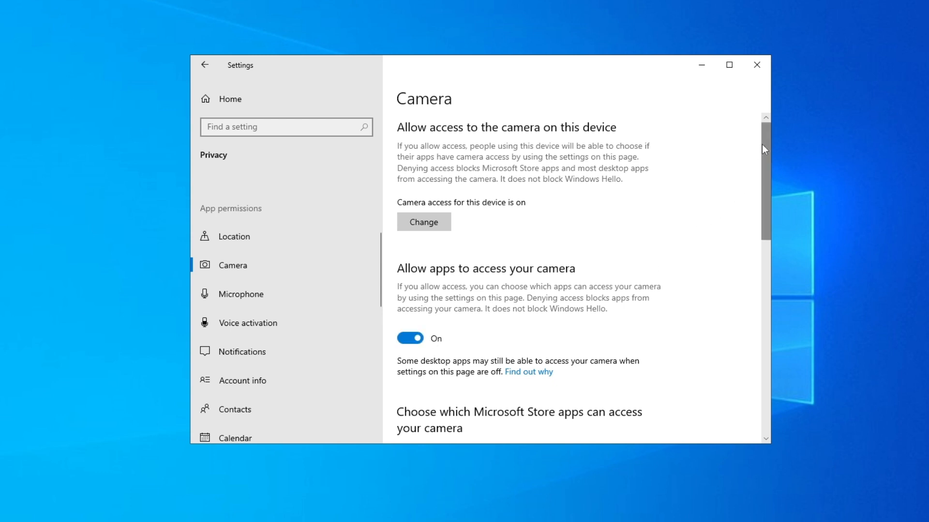
pyautogui.scroll(-10, 762, 144)
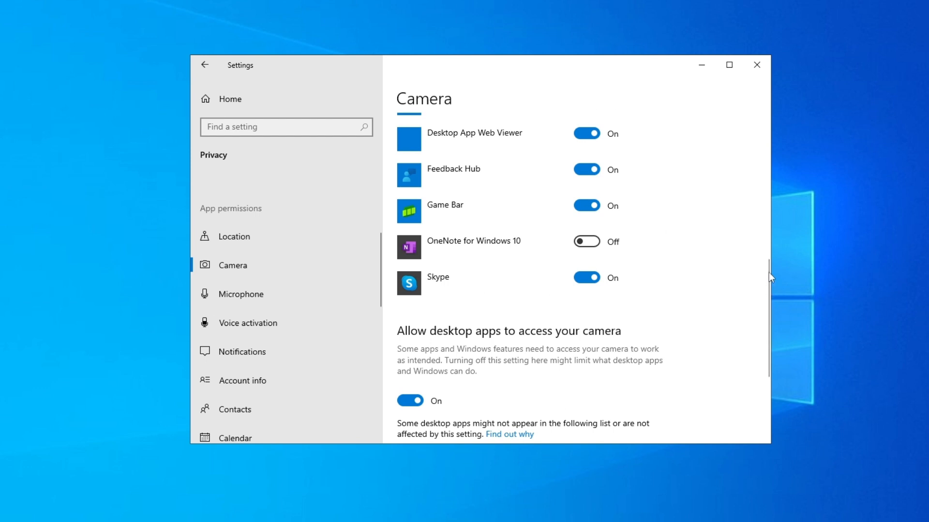
pyautogui.moveTo(767, 270); pyautogui.dragTo(760, 175)
pyautogui.click(410, 257)
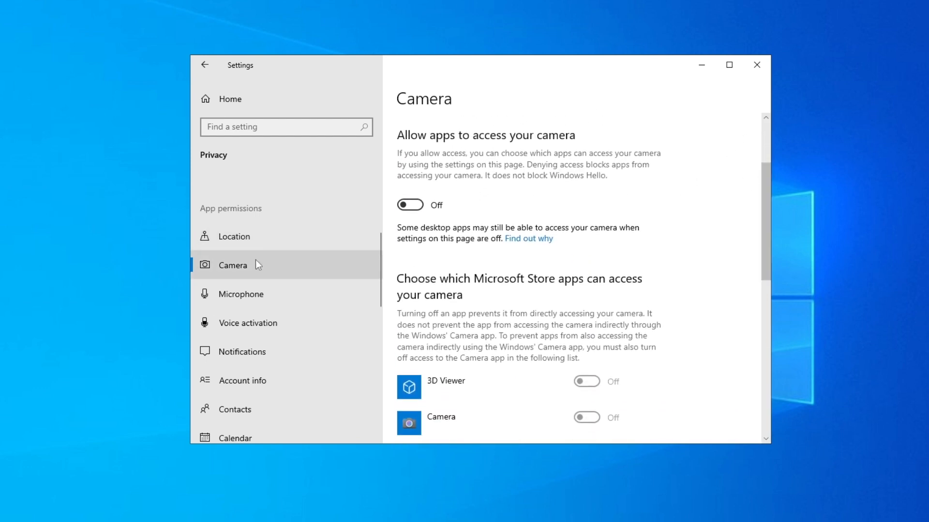
# Step: Check the Microphone app permissions, and open the Radios permissions
pyautogui.click(269, 295)
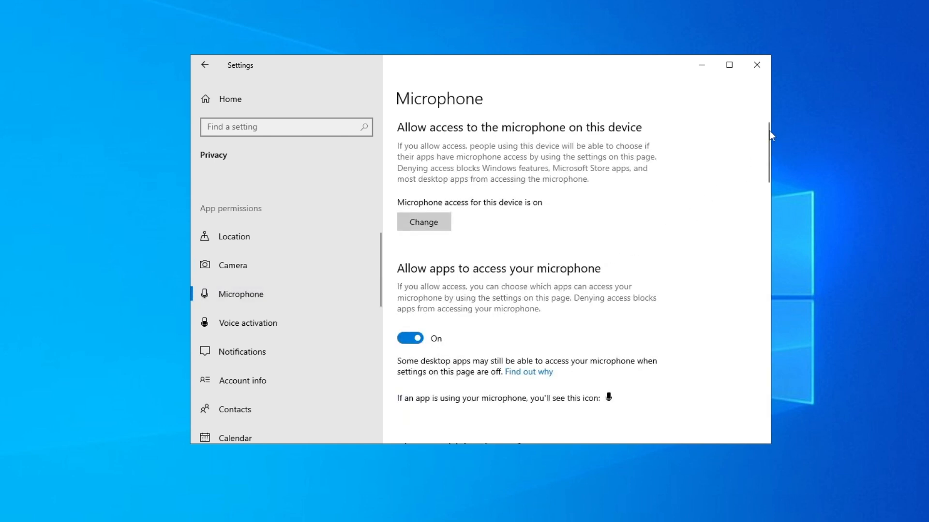
pyautogui.moveTo(769, 131); pyautogui.dragTo(768, 151)
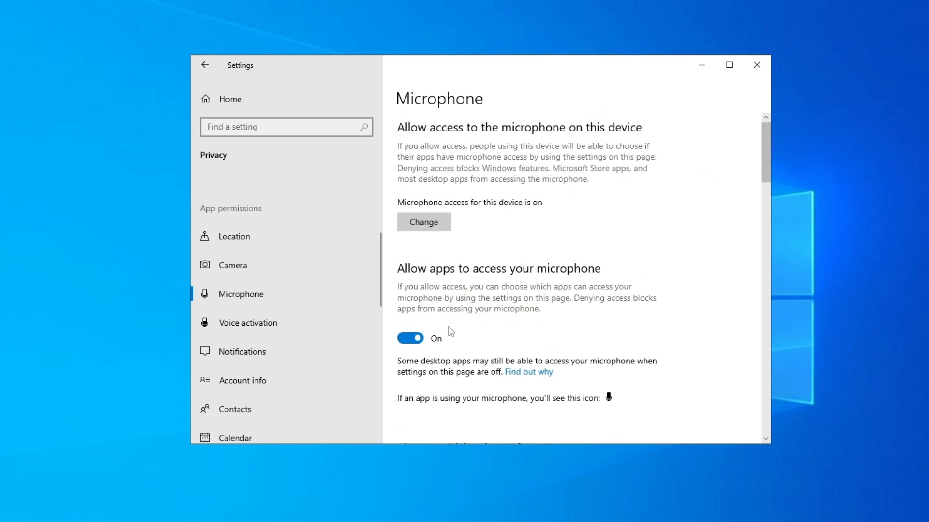
pyautogui.moveTo(377, 242); pyautogui.dragTo(382, 355)
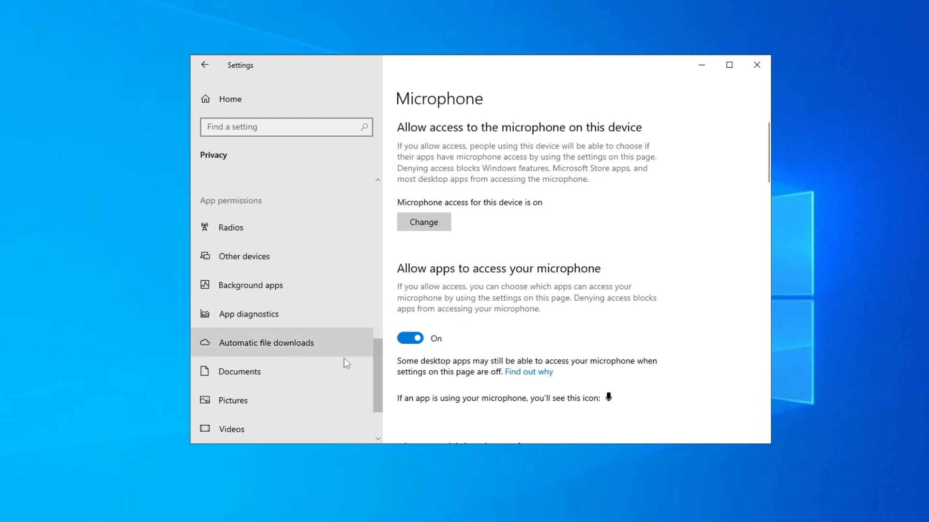
pyautogui.click(269, 353)
pyautogui.click(273, 233)
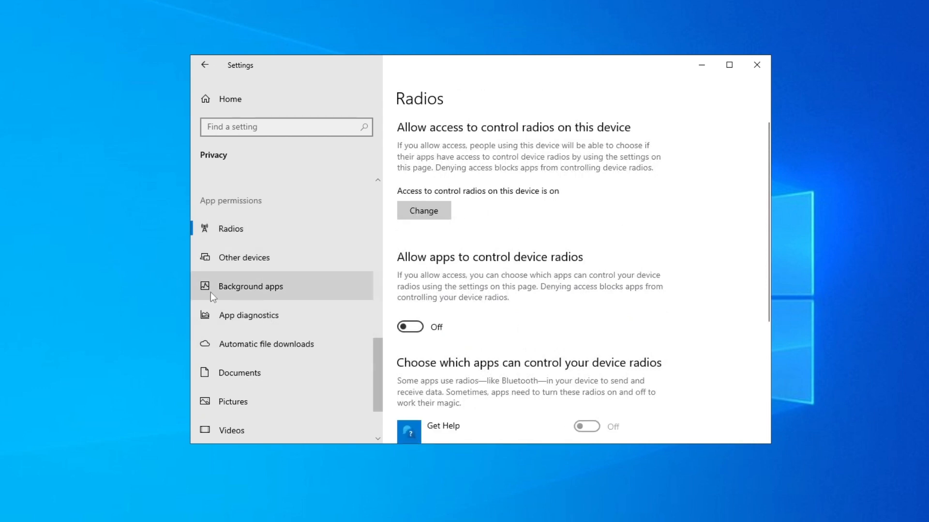
# Step: Open the Background apps permissions and switch the option to let apps run in the background on and back off
pyautogui.click(307, 287)
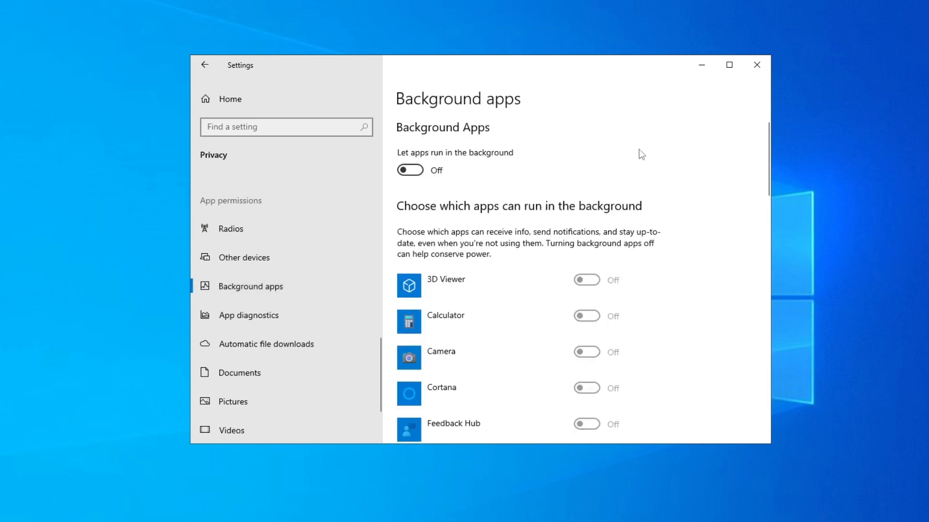
pyautogui.click(419, 174)
pyautogui.click(419, 174)
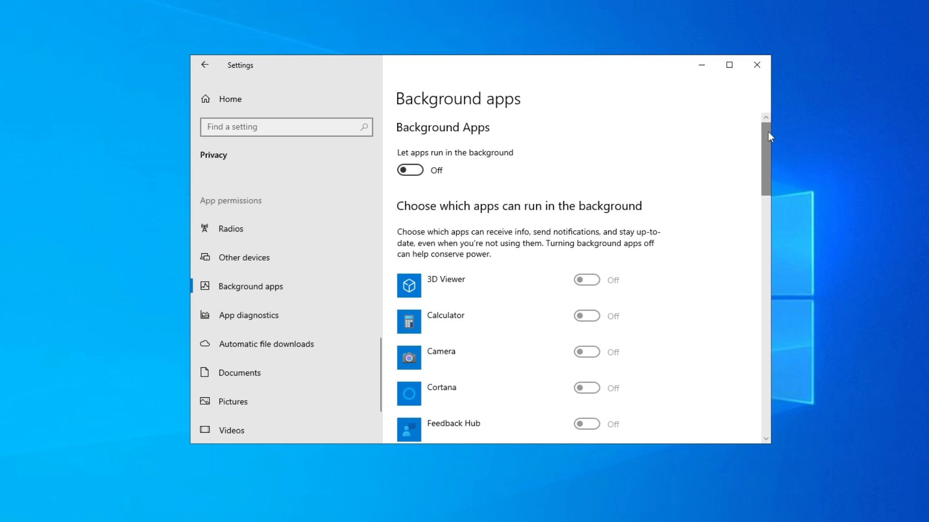
pyautogui.moveTo(768, 132); pyautogui.dragTo(730, 108)
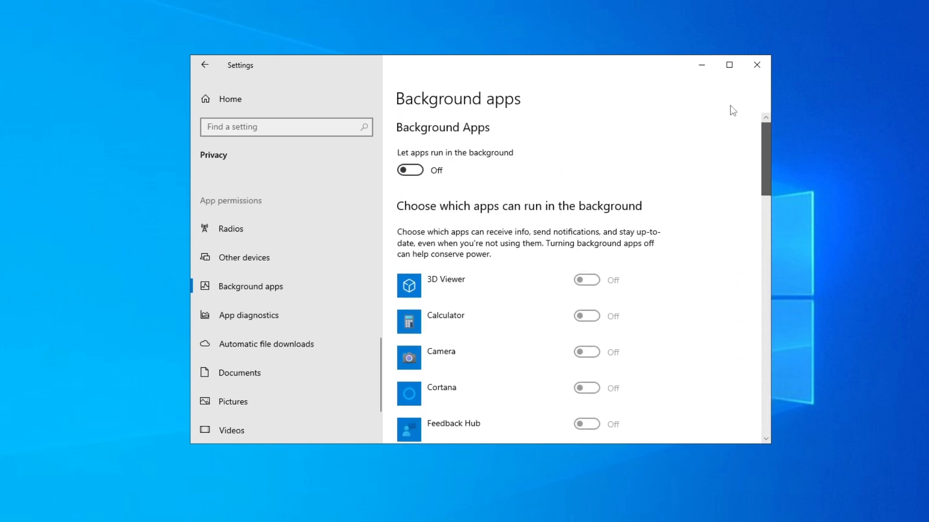
# Step: Let apps run in the background, but turn it off individually for Camera, Cortana, Calculator and 3D Viewer
pyautogui.moveTo(764, 141)
pyautogui.mouseDown()
pyautogui.moveTo(777, 377)
pyautogui.moveTo(767, 121)
pyautogui.moveTo(767, 154)
pyautogui.mouseUp()
pyautogui.click(441, 168)
pyautogui.click(586, 231)
pyautogui.click(587, 268)
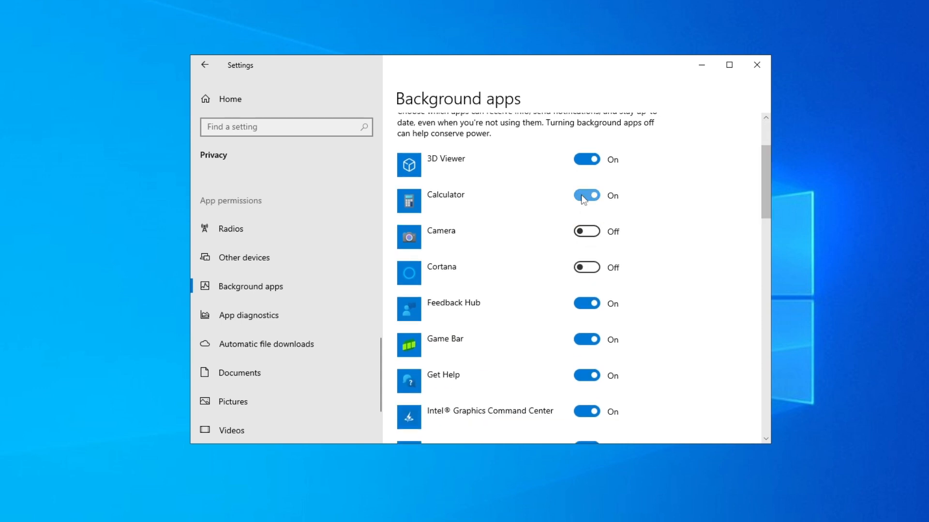
pyautogui.click(583, 196)
pyautogui.click(588, 160)
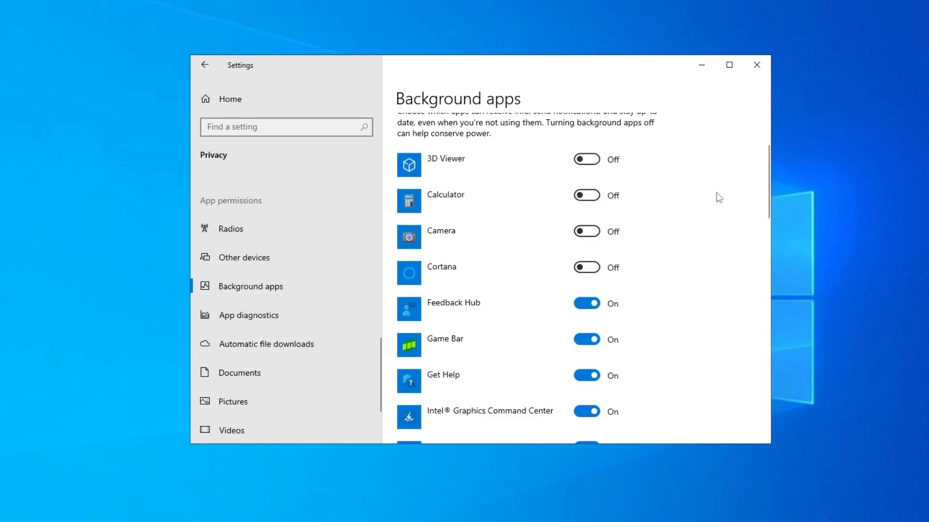
# Step: Re-enable 3D Viewer, Calculator, Camera and Cortana as background apps, and turn off background running for all apps
pyautogui.moveTo(768, 155); pyautogui.dragTo(769, 122)
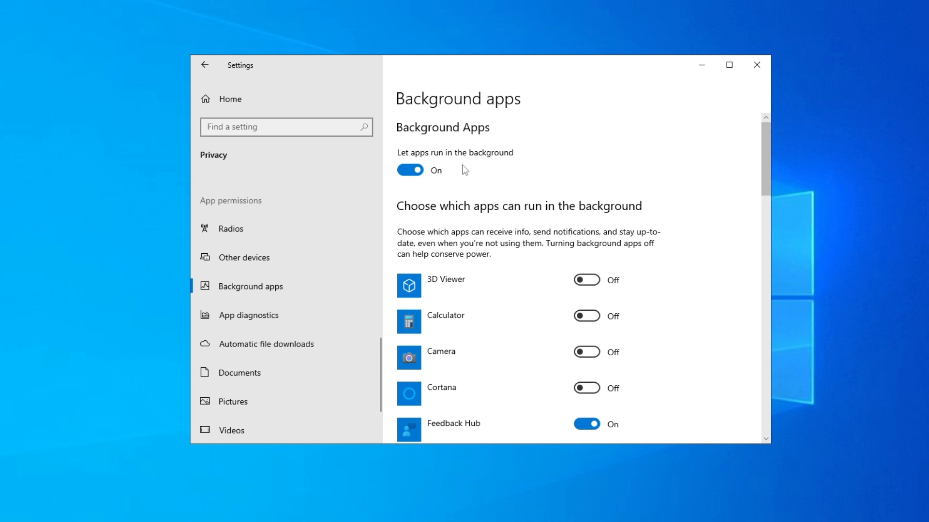
pyautogui.click(587, 280)
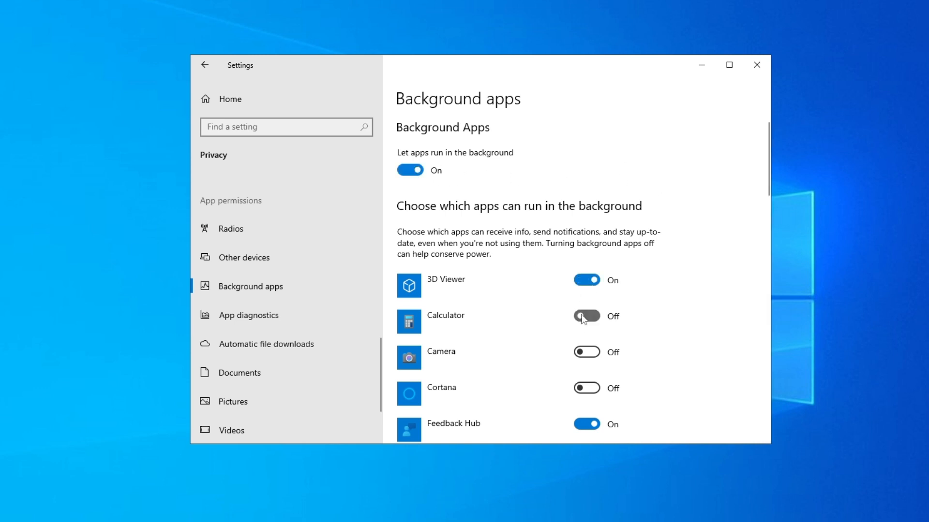
pyautogui.click(586, 316)
pyautogui.click(586, 352)
pyautogui.click(595, 390)
pyautogui.click(411, 170)
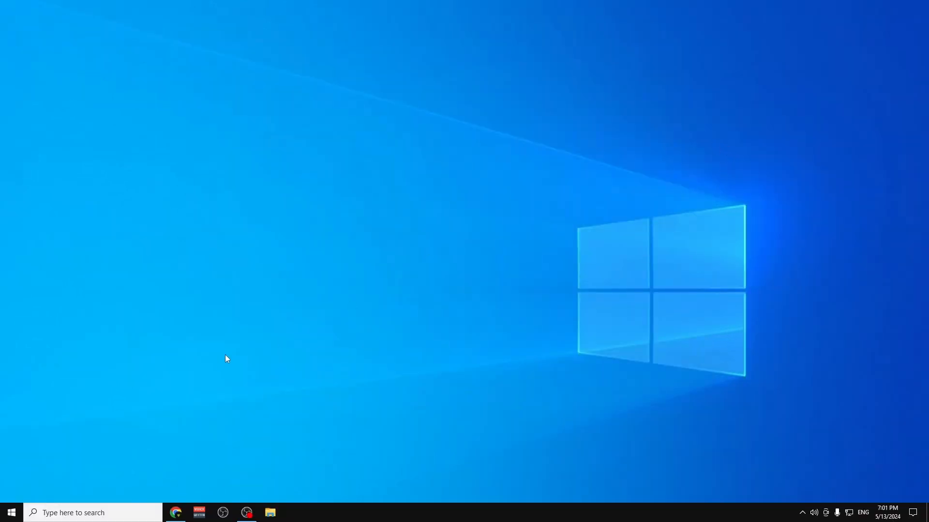
# Step: Find and open the Windows Update settings, view the optional updates, and expand the driver updates list
pyautogui.click(10, 514)
pyautogui.write('W')
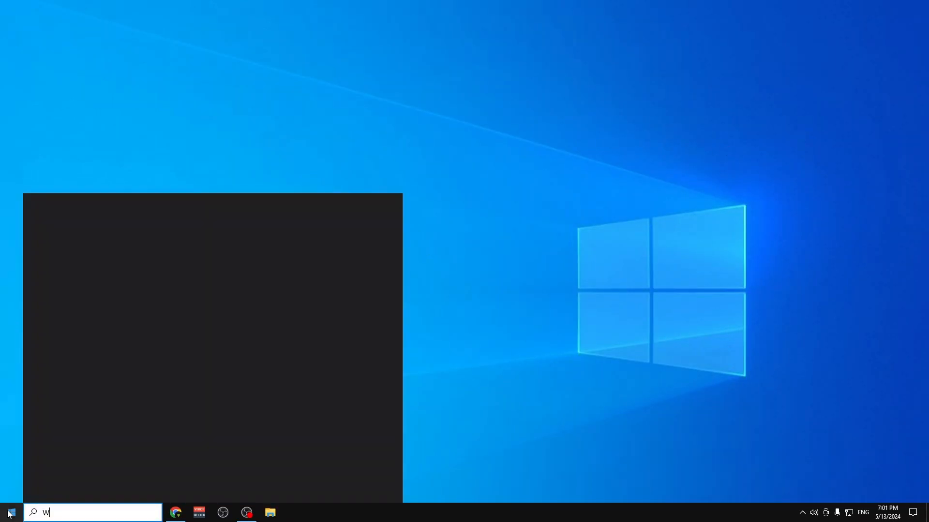
pyautogui.write('indows ')
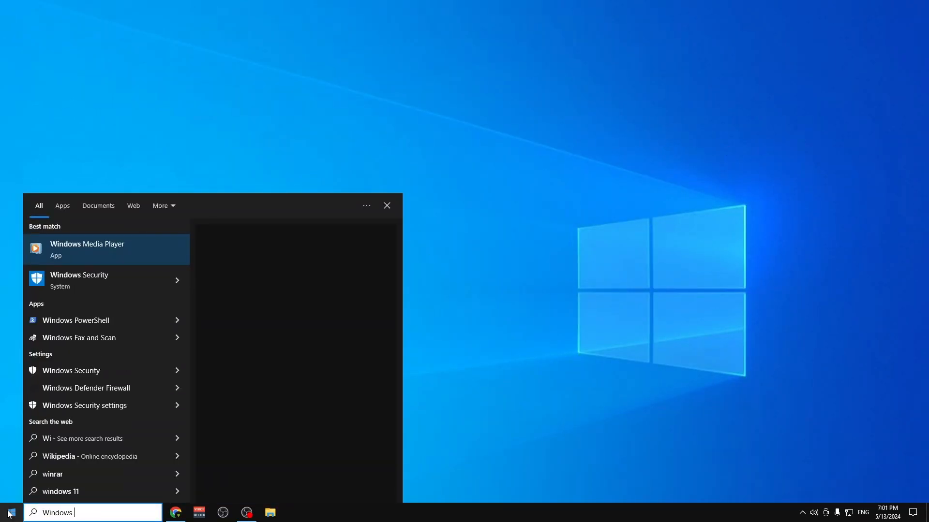
pyautogui.write('Update')
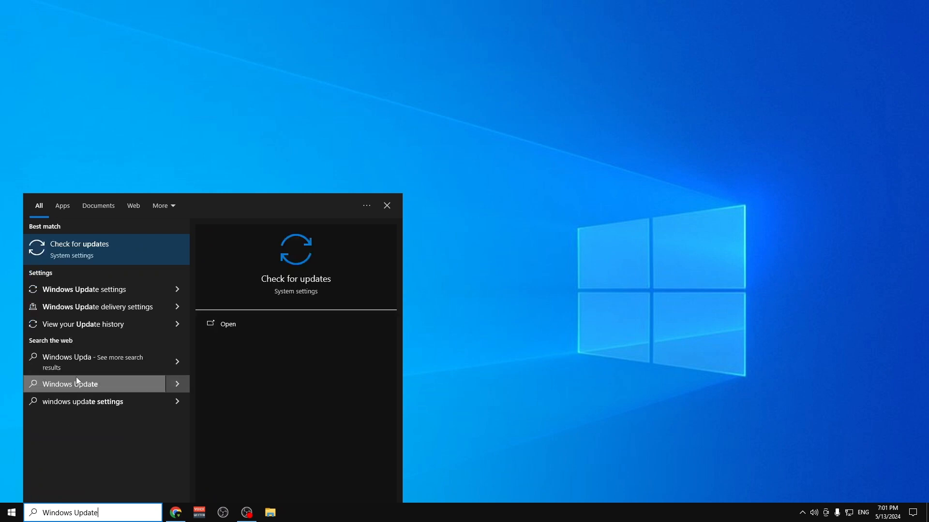
pyautogui.click(124, 244)
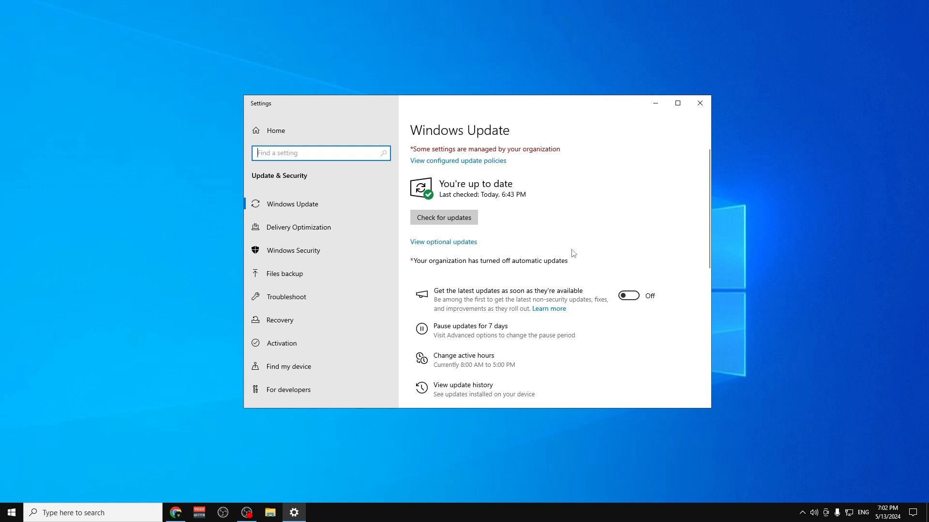
pyautogui.click(419, 243)
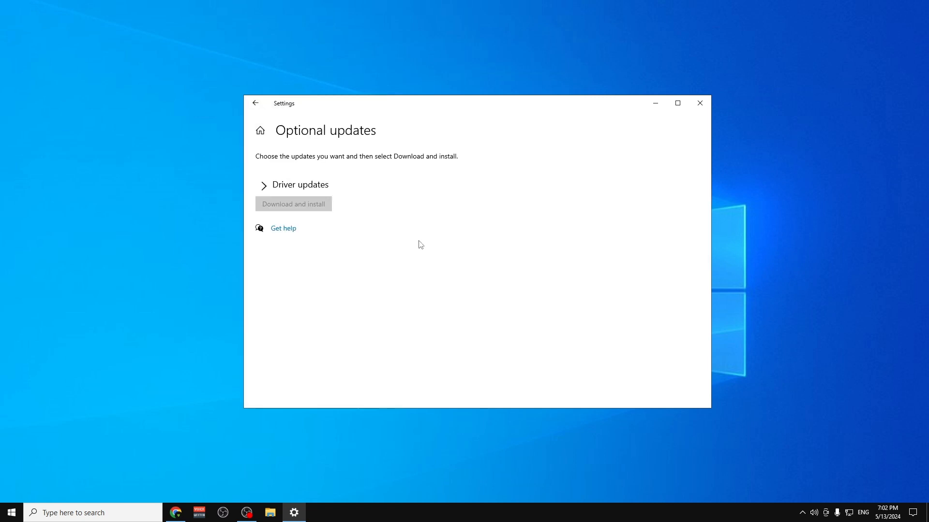
pyautogui.click(264, 186)
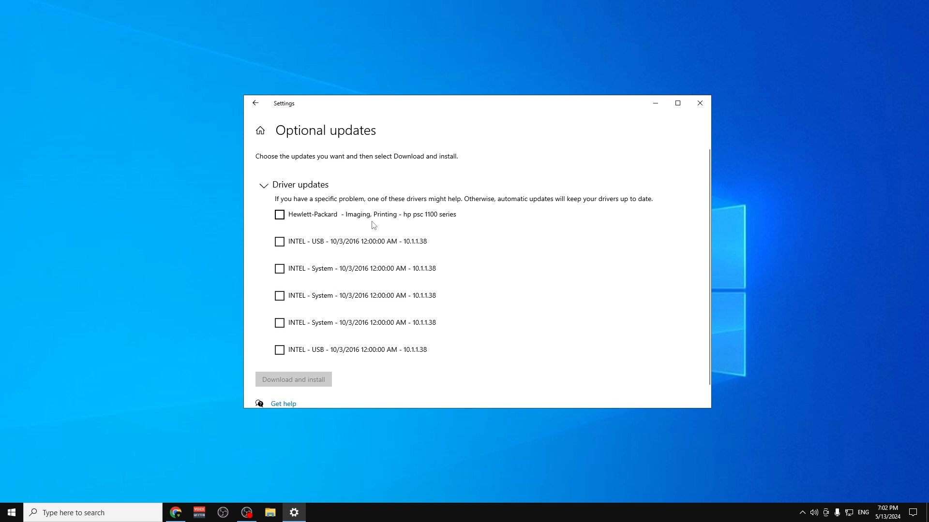
# Step: Select the Hewlett-Packard printer driver and all INTEL USB and System driver updates, and leave Settings without installing them
pyautogui.click(279, 215)
pyautogui.click(280, 242)
pyautogui.click(280, 269)
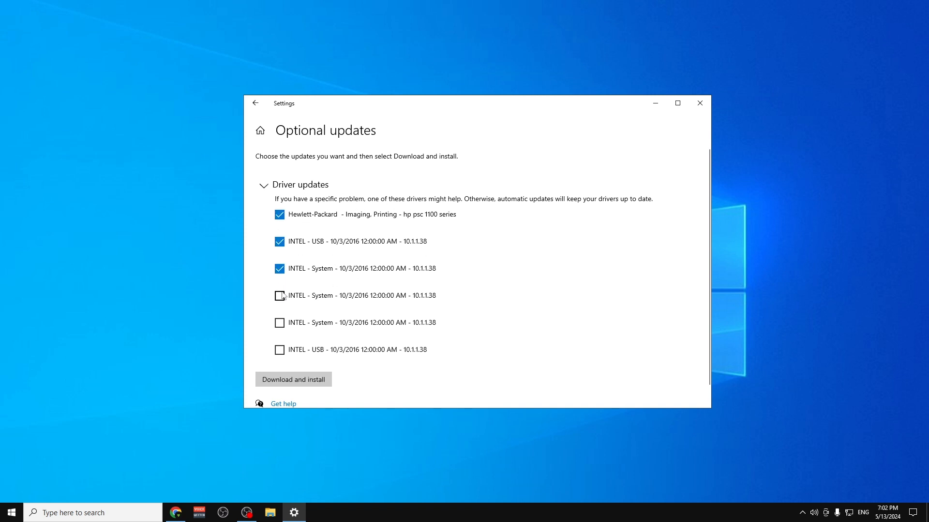
pyautogui.click(279, 296)
pyautogui.click(280, 323)
pyautogui.click(280, 350)
pyautogui.scroll(-1, 444, 313)
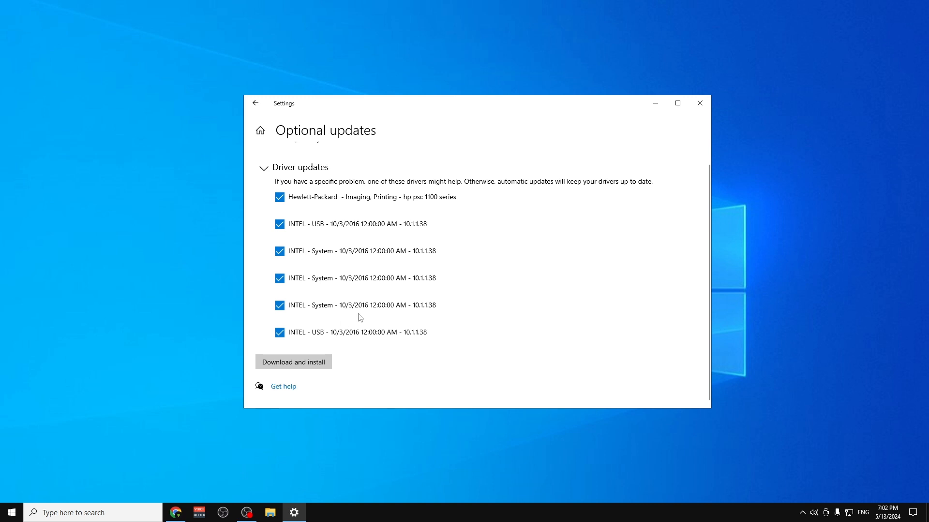
pyautogui.scroll(1, 531, 303)
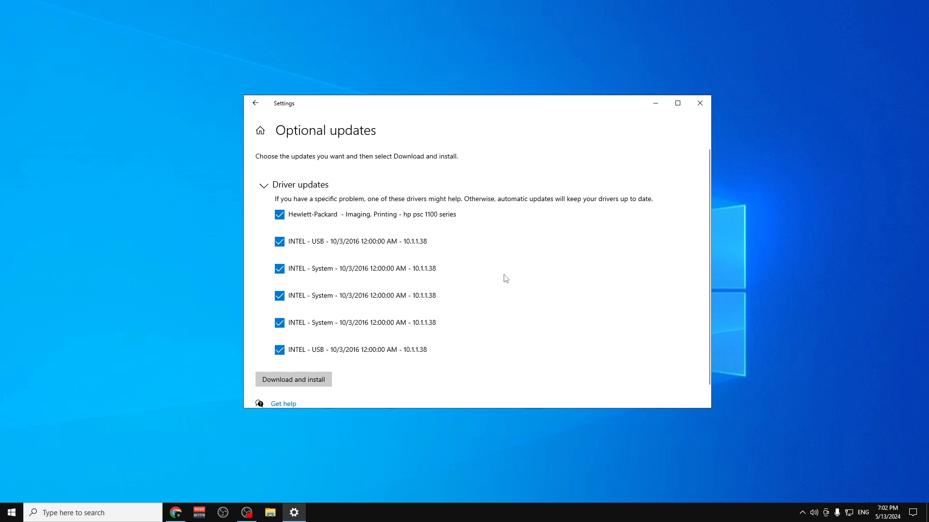
pyautogui.click(260, 130)
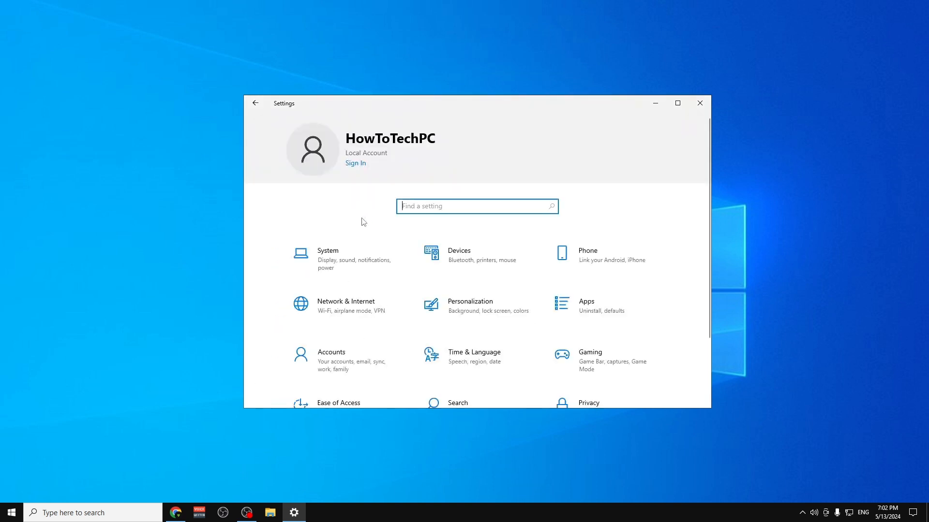
pyautogui.click(700, 103)
# Step: Open the Gaming section of Settings, check the Game Mode setting, and close Settings
pyautogui.click(14, 509)
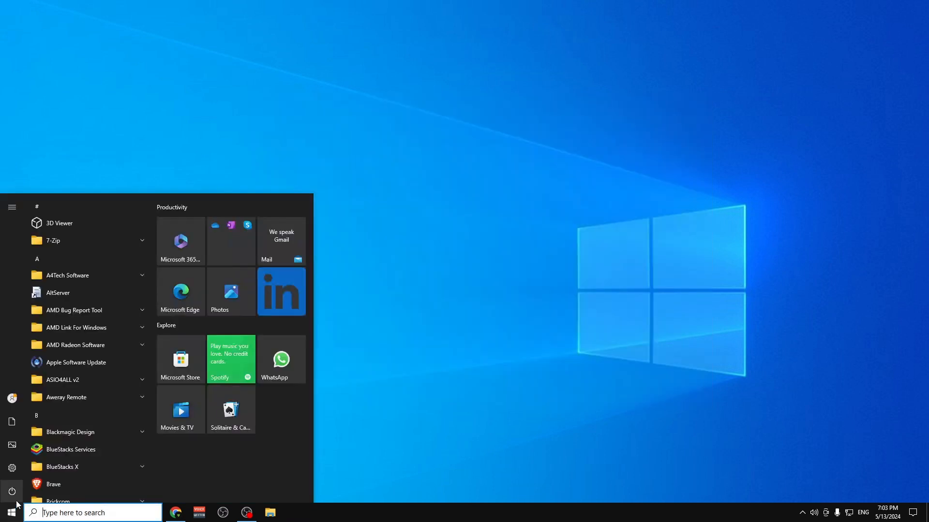
pyautogui.click(13, 468)
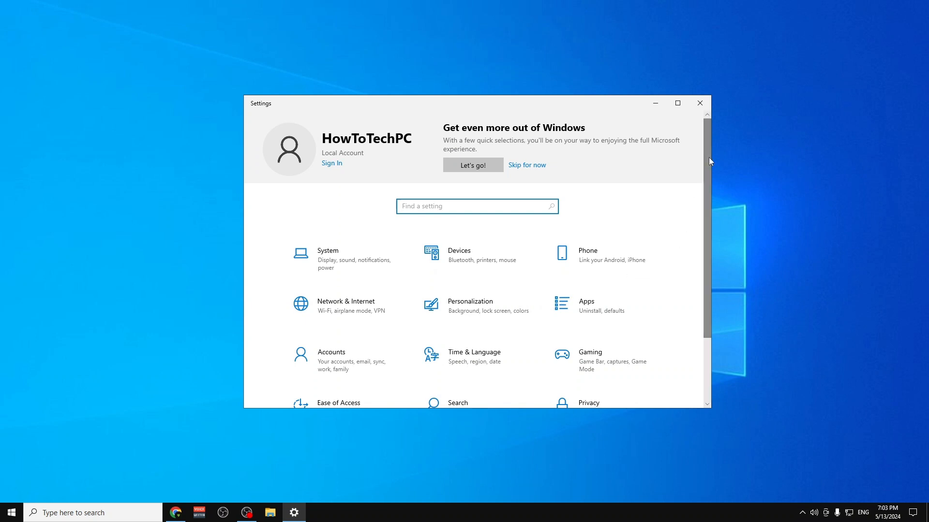
pyautogui.moveTo(709, 158); pyautogui.dragTo(680, 267)
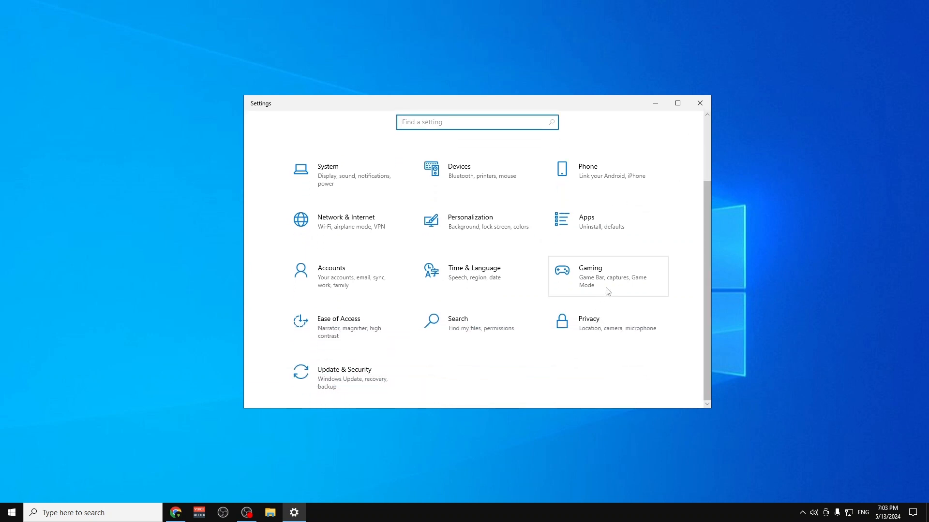
pyautogui.click(632, 279)
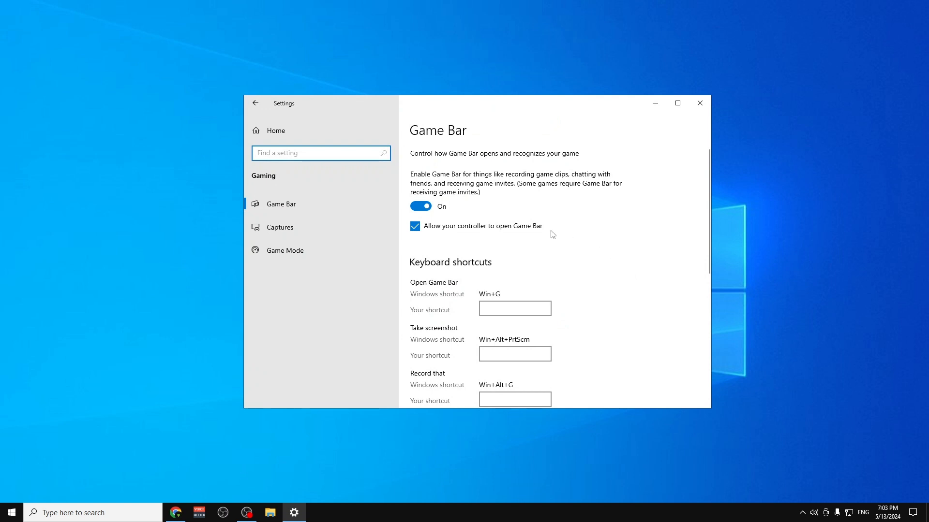
pyautogui.click(305, 246)
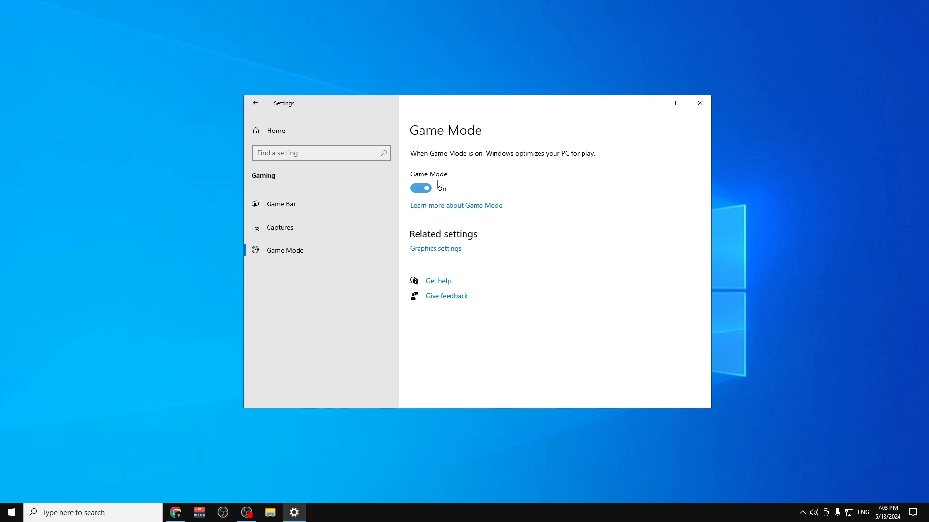
pyautogui.click(288, 132)
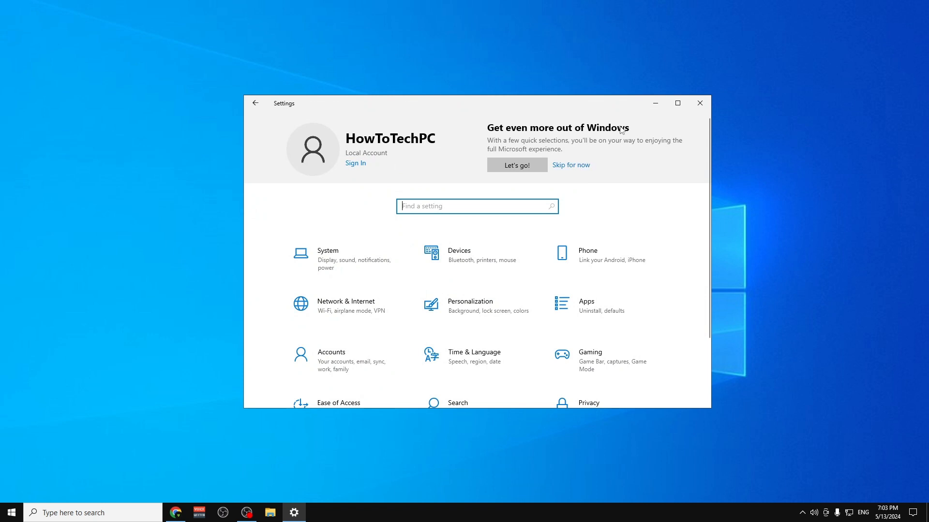
pyautogui.click(700, 103)
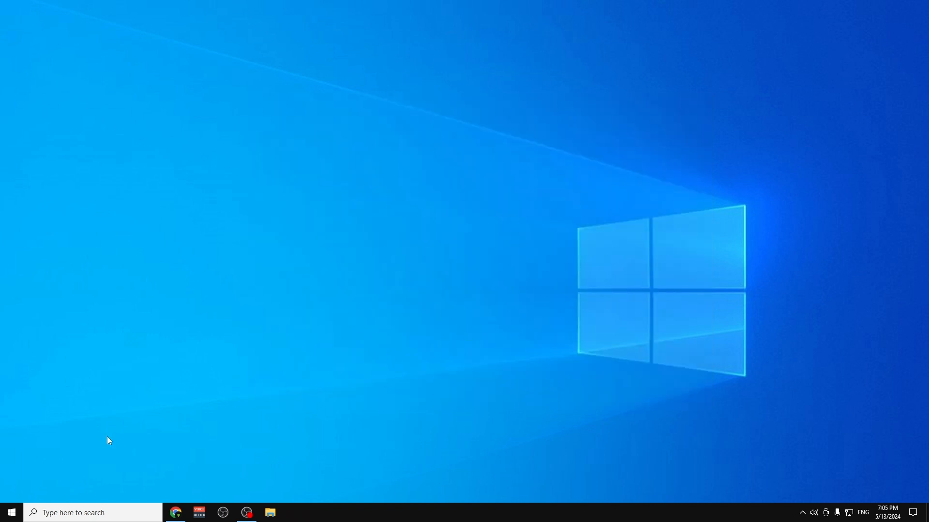
# Step: Search Windows for This PC and open it
pyautogui.click(14, 512)
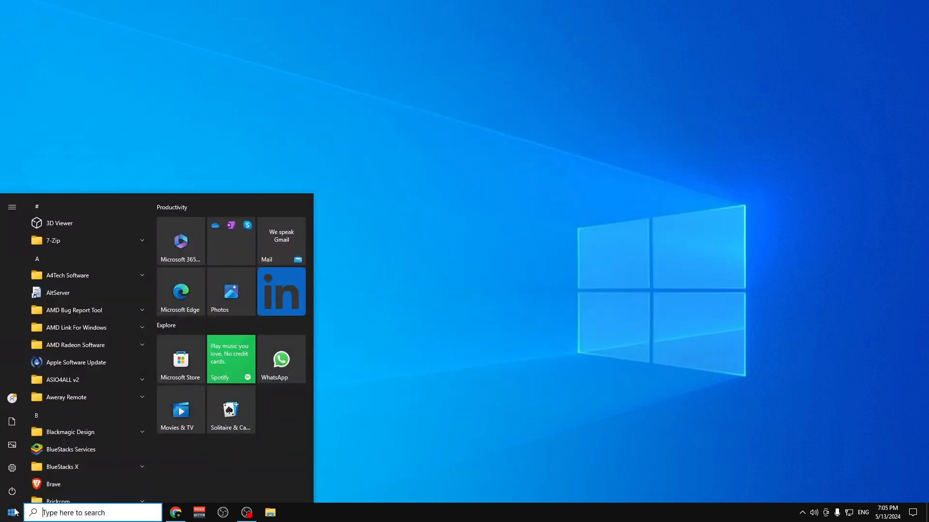
pyautogui.write('Thi')
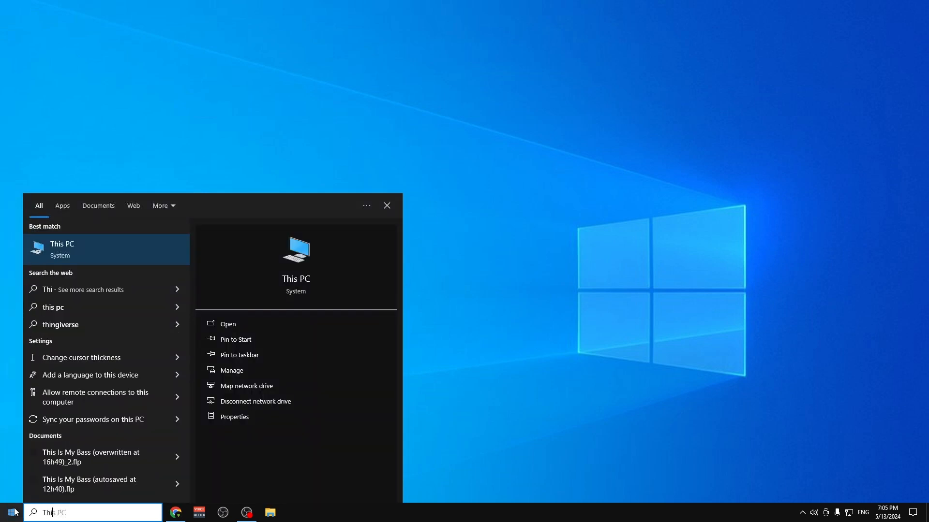
pyautogui.write('s PC')
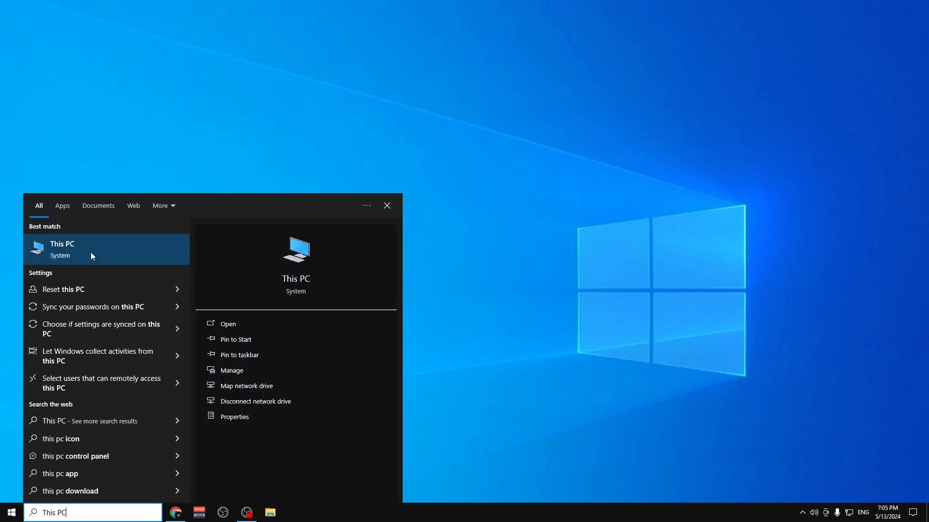
pyautogui.click(91, 252)
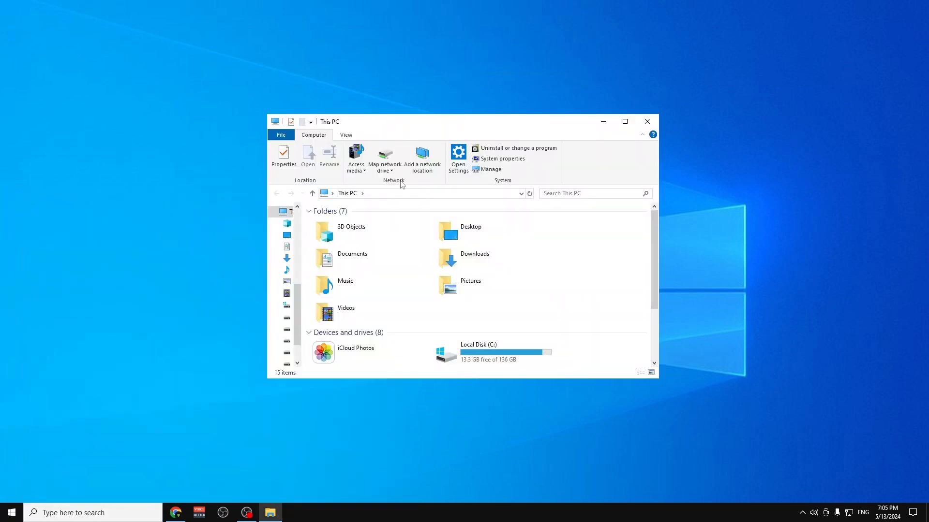
# Step: Open the properties of Local Disk (C:) and start Disk Cleanup for the drive
pyautogui.click(506, 350)
pyautogui.rightClick(508, 344)
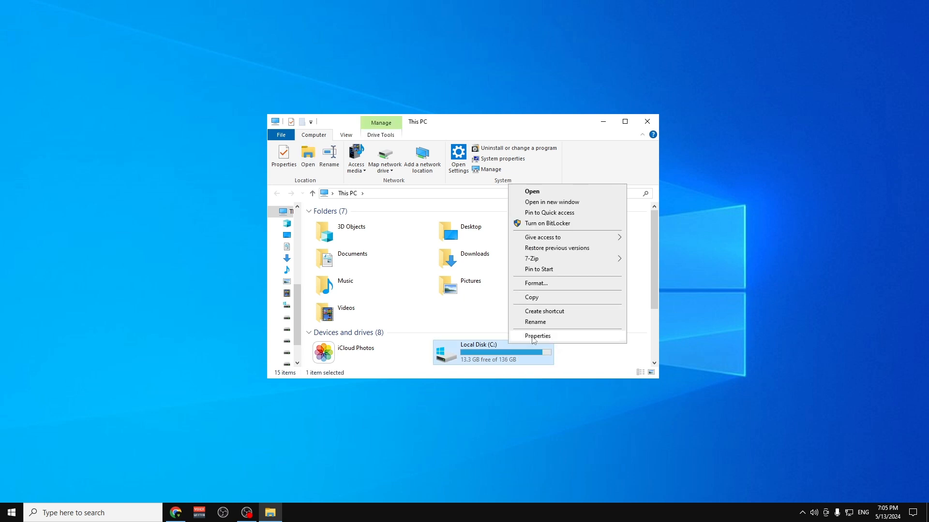
pyautogui.click(598, 339)
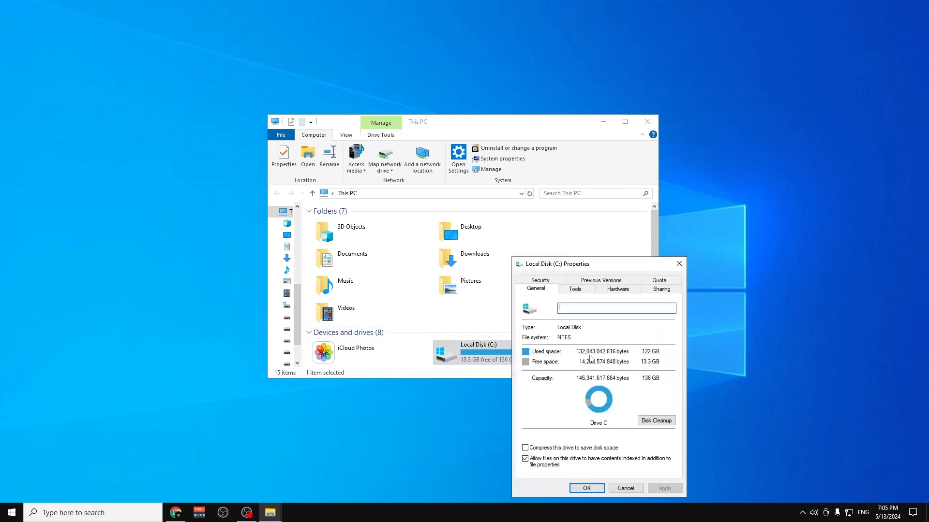
pyautogui.click(651, 421)
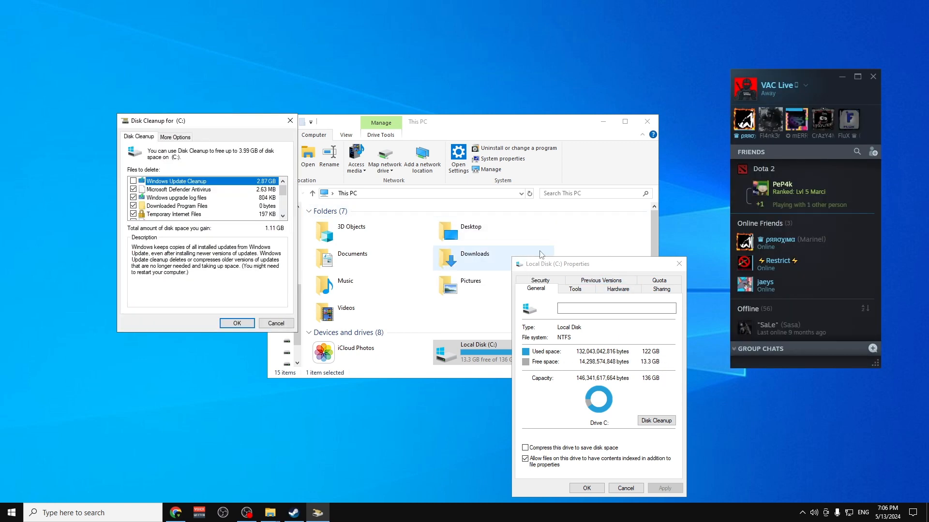
# Step: Include Windows Update Cleanup in the files that Disk Cleanup deletes
pyautogui.moveTo(207, 128); pyautogui.dragTo(333, 139)
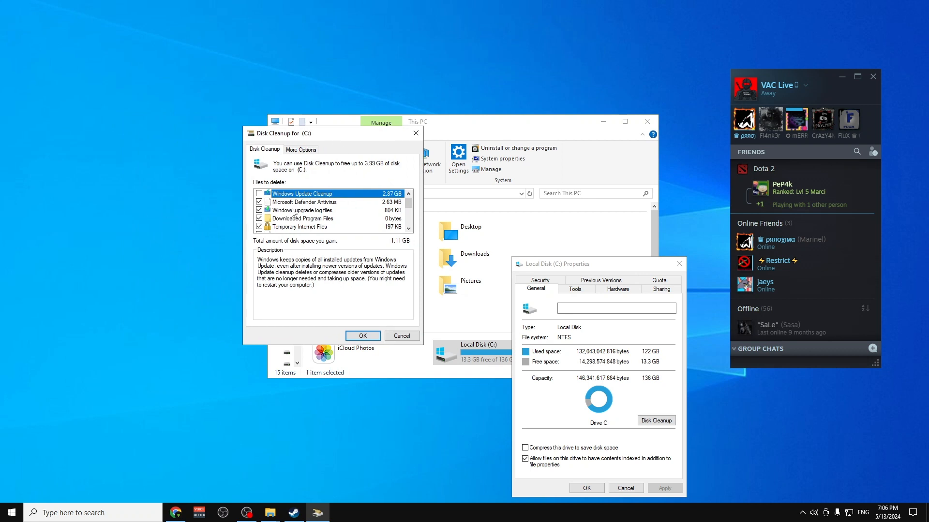
pyautogui.click(329, 210)
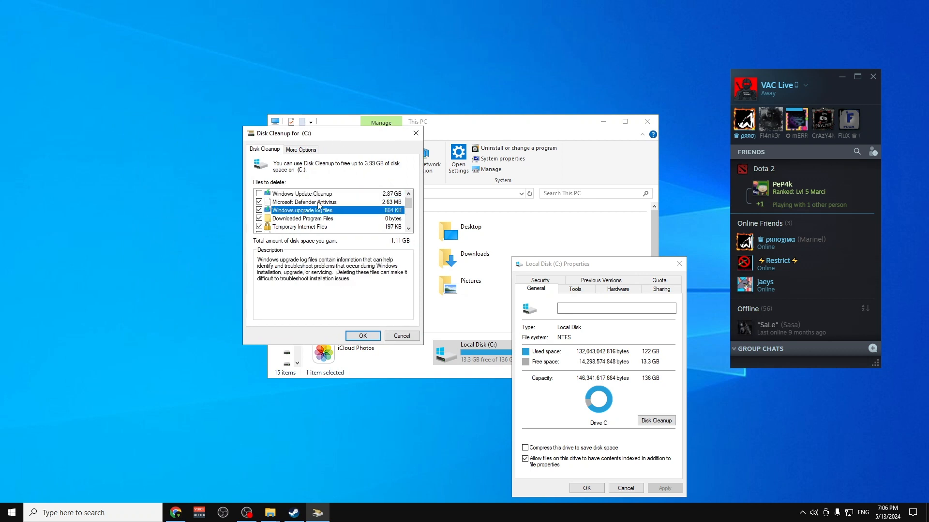
pyautogui.click(284, 195)
pyautogui.click(260, 194)
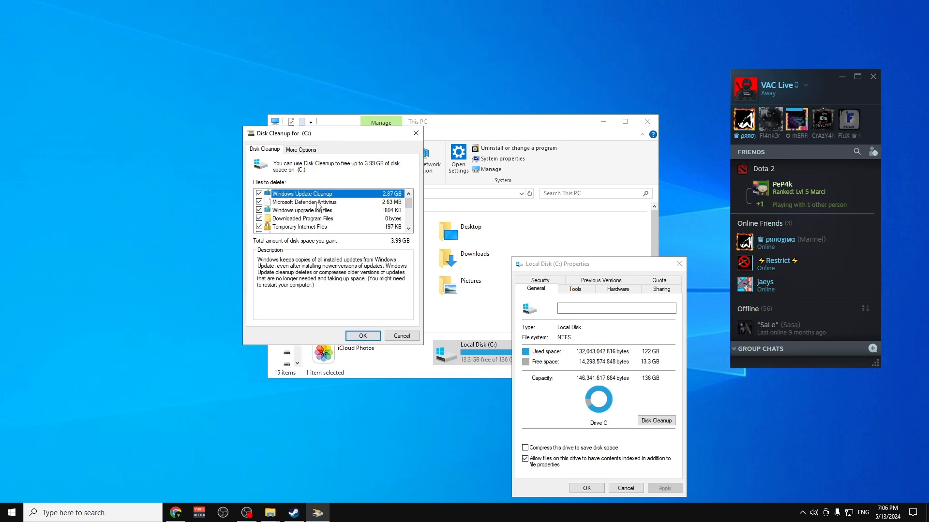
# Step: Review the descriptions of the file categories, including Thumbnails, Recycle Bin, Language Resource Files, Windows upgrade log files and Downloaded Program Files
pyautogui.moveTo(408, 201); pyautogui.dragTo(409, 223)
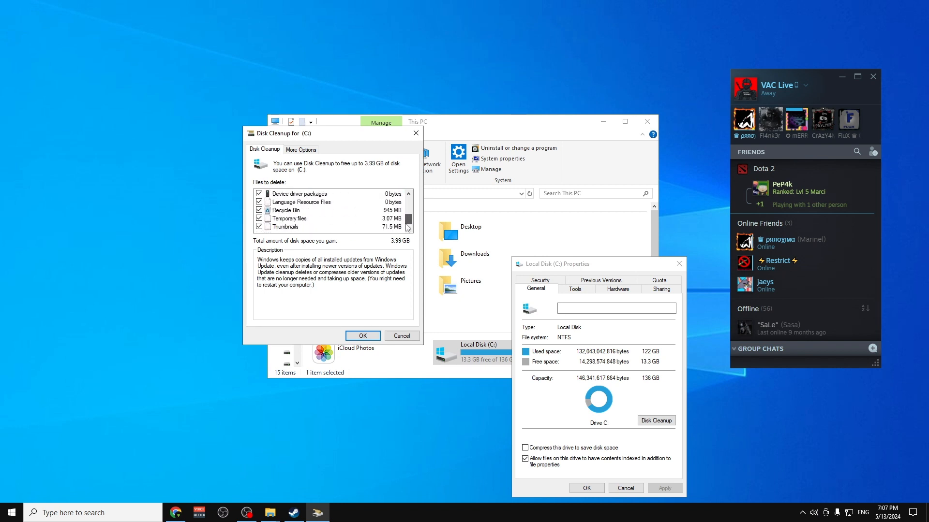
pyautogui.click(283, 226)
pyautogui.click(288, 212)
pyautogui.click(296, 202)
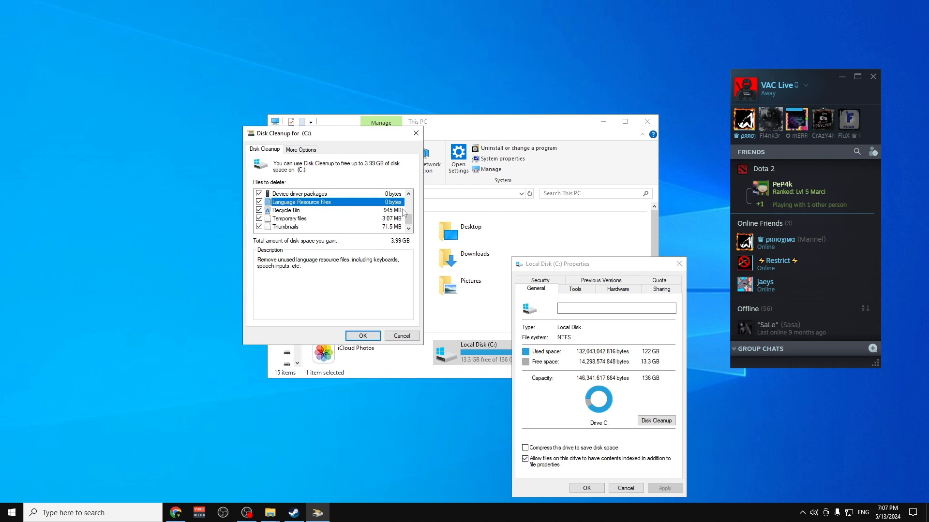
pyautogui.moveTo(409, 220); pyautogui.dragTo(410, 199)
pyautogui.click(377, 194)
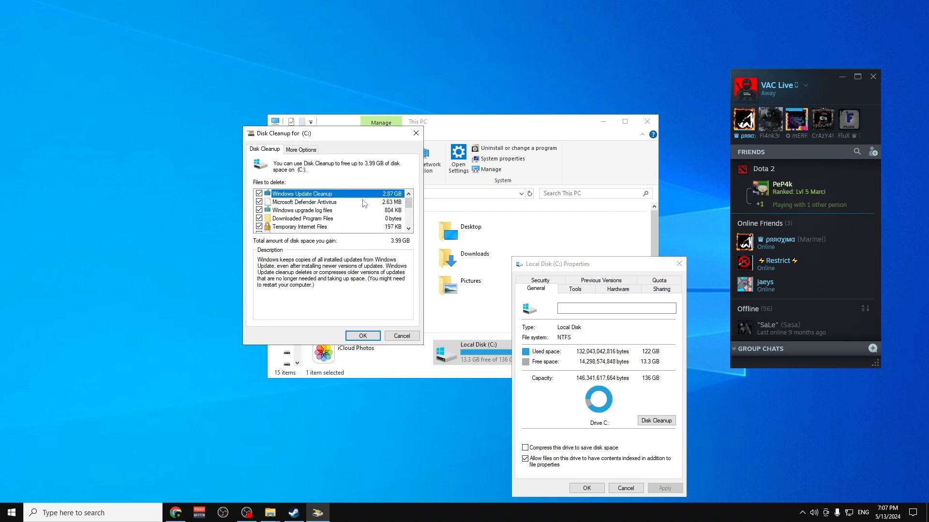
pyautogui.click(361, 203)
pyautogui.click(357, 212)
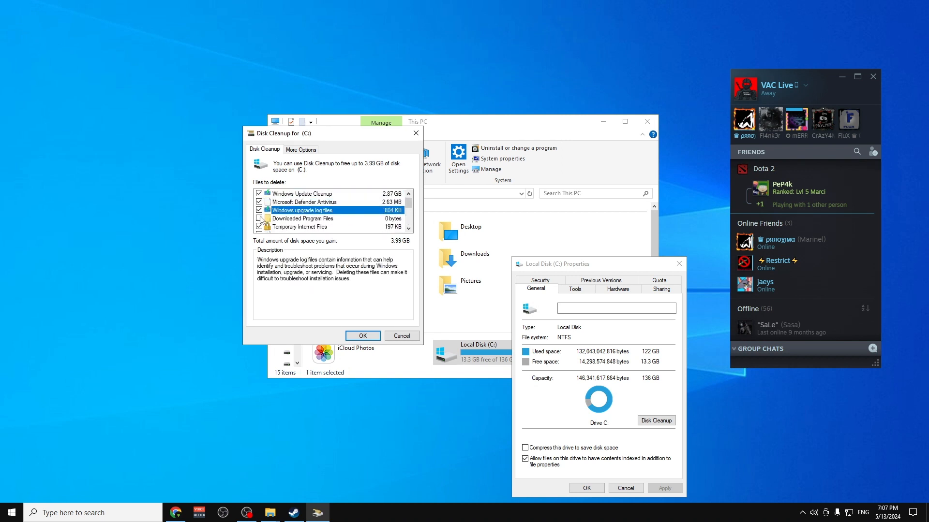
pyautogui.click(259, 218)
pyautogui.click(300, 220)
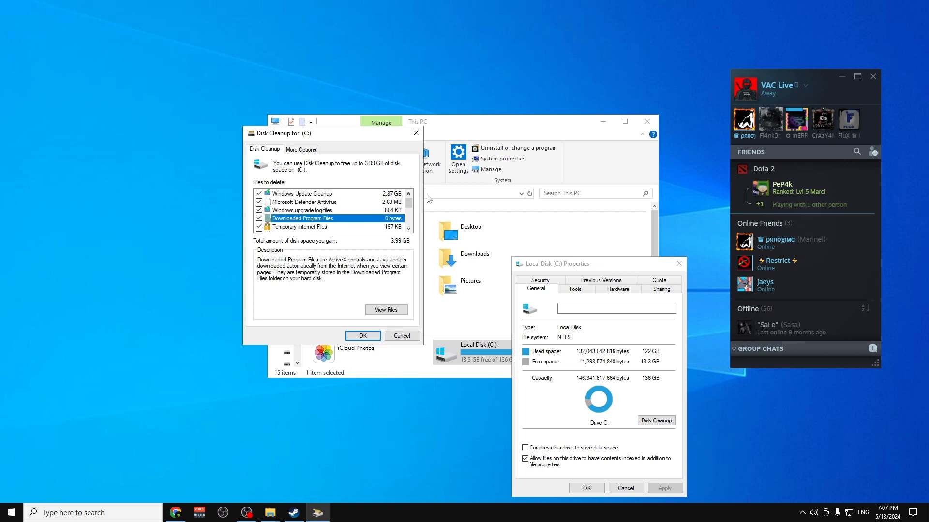
# Step: Run Disk Cleanup on all the ticked categories and confirm permanently deleting the files
pyautogui.moveTo(409, 202); pyautogui.dragTo(408, 220)
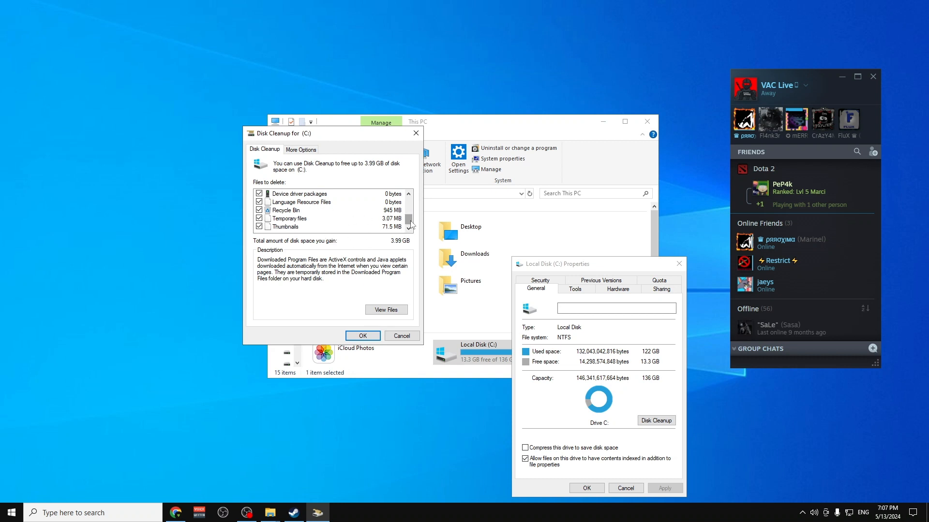
pyautogui.moveTo(409, 220)
pyautogui.mouseDown()
pyautogui.moveTo(410, 201)
pyautogui.moveTo(409, 224)
pyautogui.mouseUp()
pyautogui.click(373, 341)
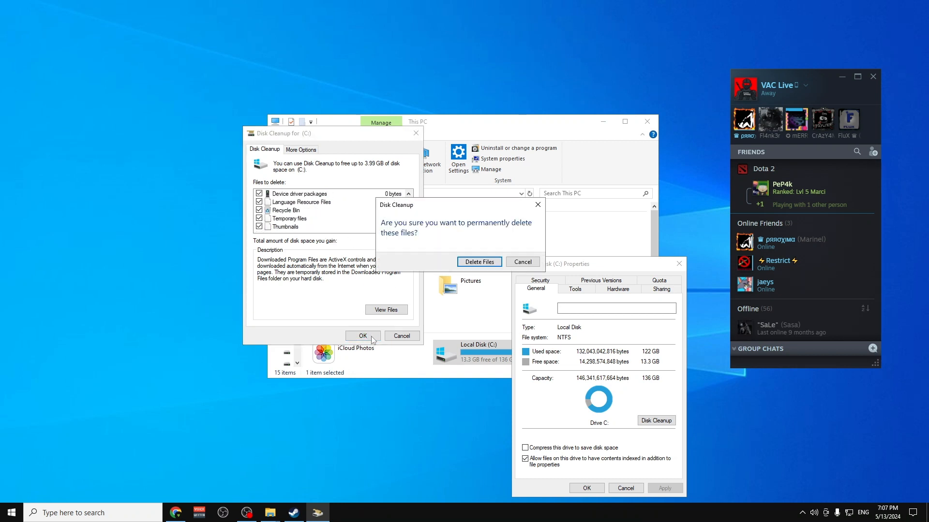
pyautogui.click(495, 265)
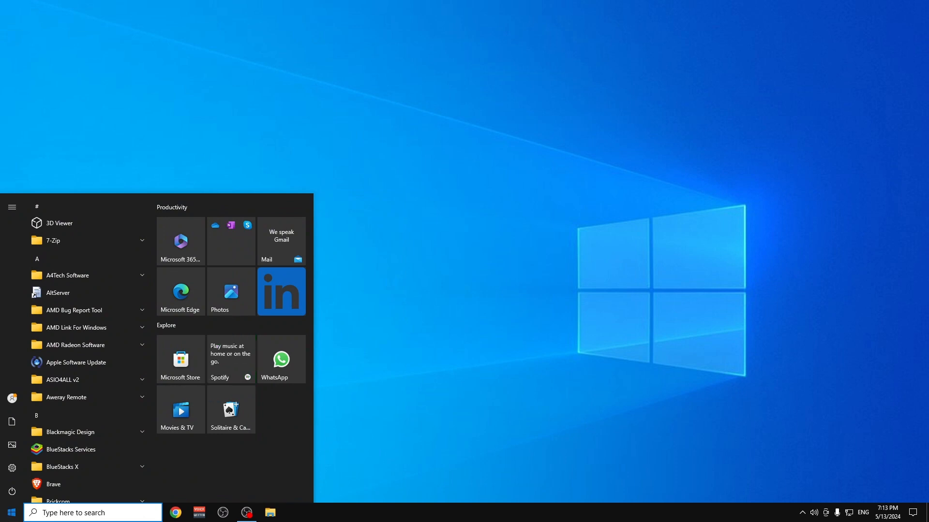
# Step: Search Windows for "Advanced", open the advanced system settings and bring up the Performance settings
pyautogui.click(493, 278)
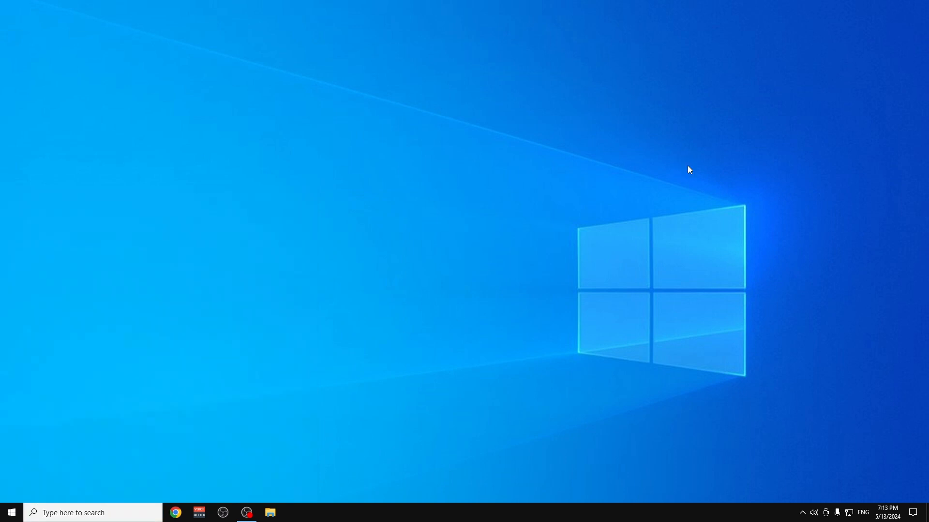
pyautogui.click(12, 511)
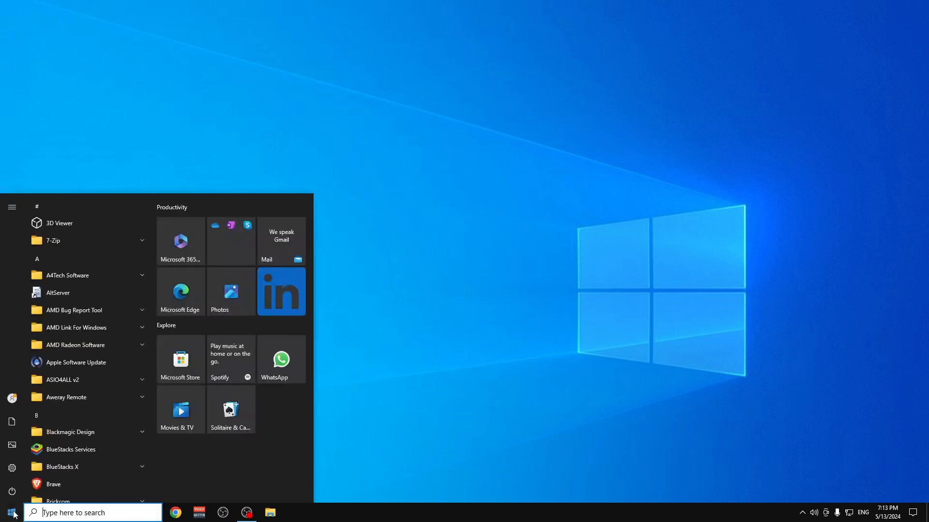
pyautogui.write('Advan')
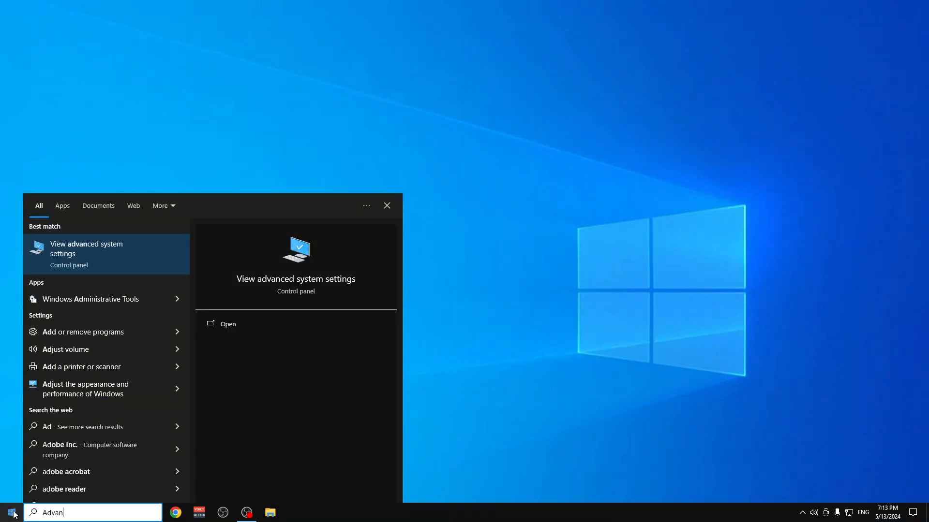
pyautogui.write('ced')
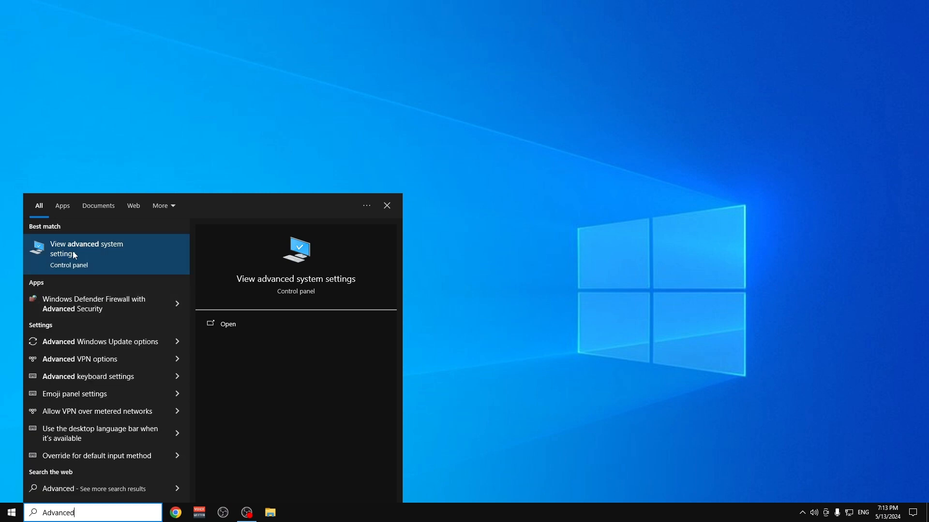
pyautogui.click(137, 251)
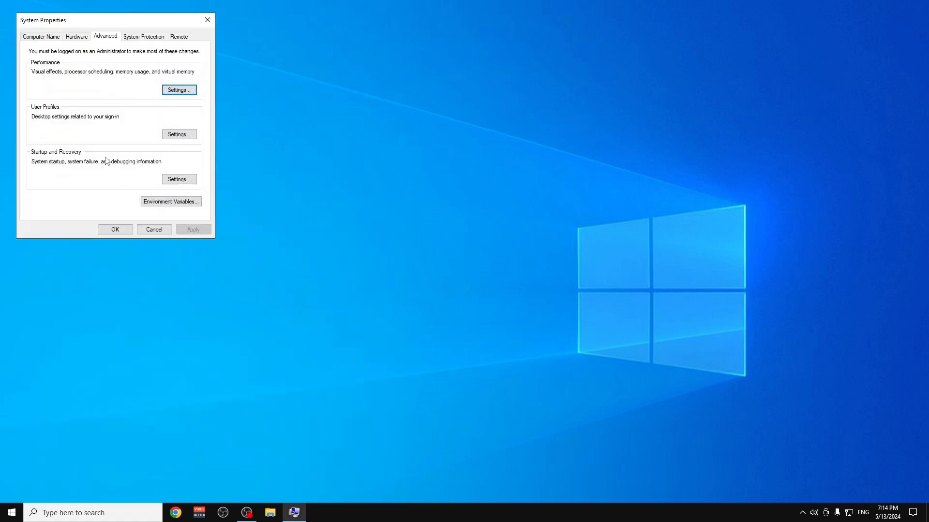
pyautogui.click(191, 91)
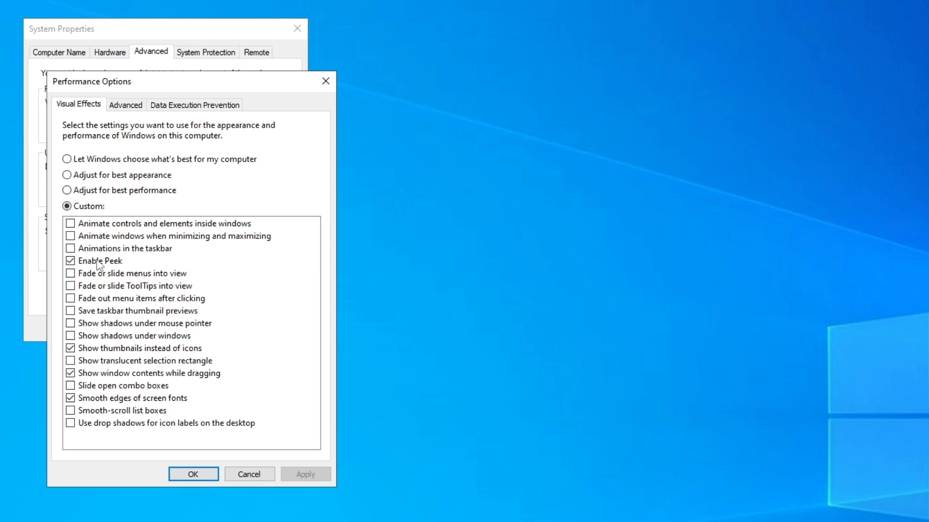
# Step: Keep Enable Peek, thumbnails instead of icons, window contents while dragging and smooth screen fonts ticked as custom visual effects, and confirm both dialogs
pyautogui.click(114, 261)
pyautogui.click(71, 261)
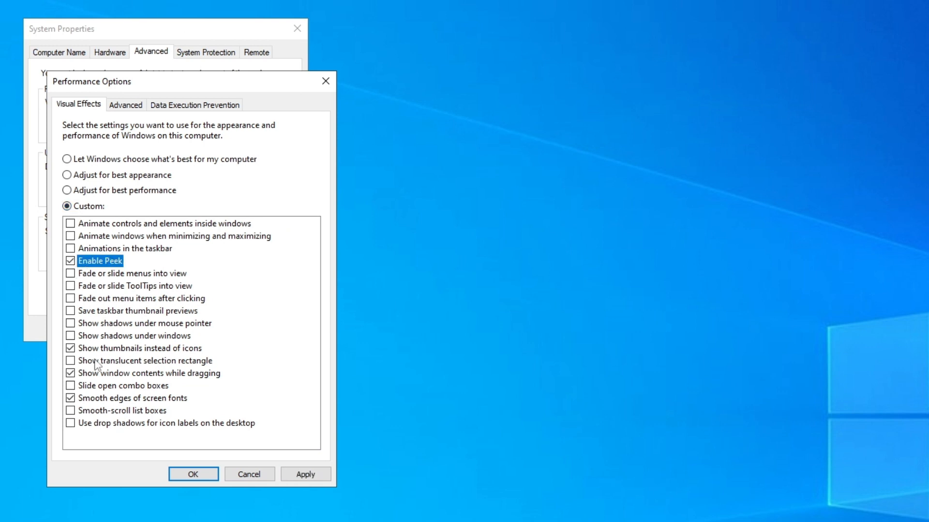
pyautogui.click(87, 348)
pyautogui.click(71, 348)
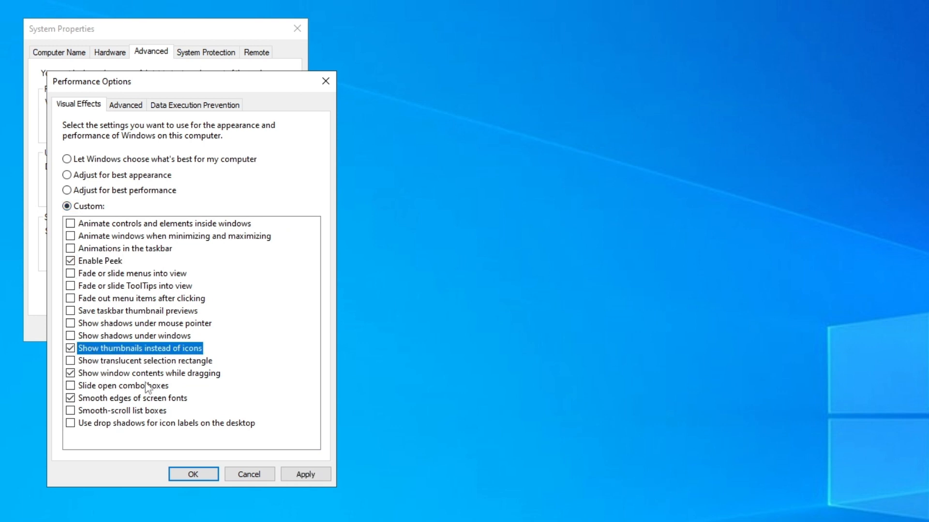
pyautogui.click(71, 373)
pyautogui.click(70, 374)
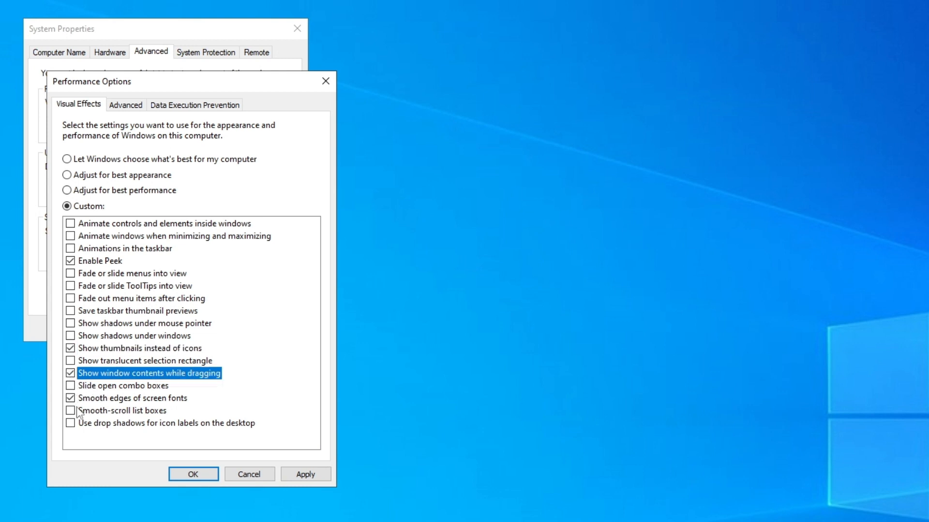
pyautogui.click(71, 399)
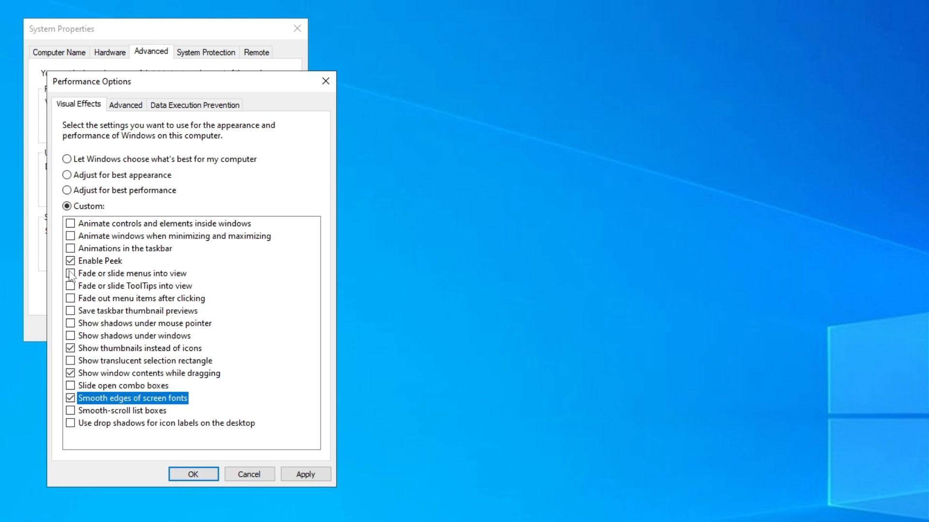
pyautogui.click(192, 474)
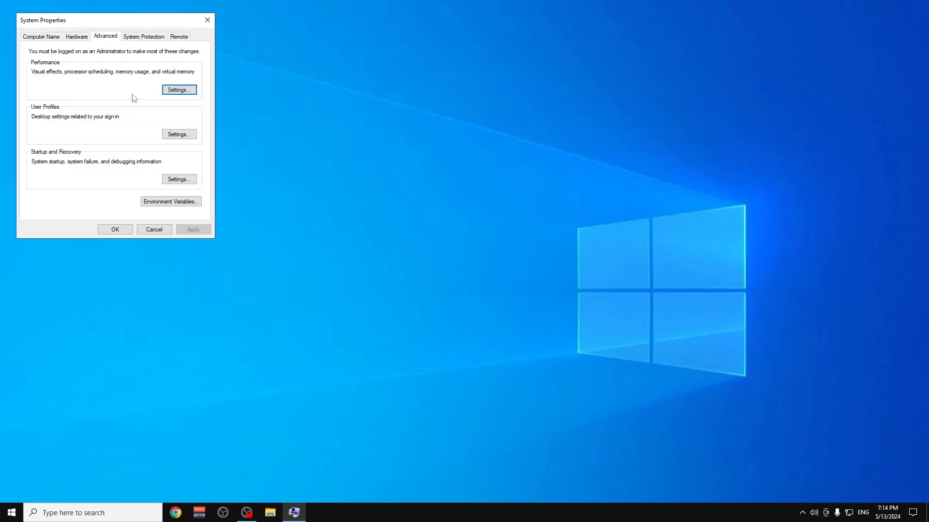
pyautogui.click(121, 230)
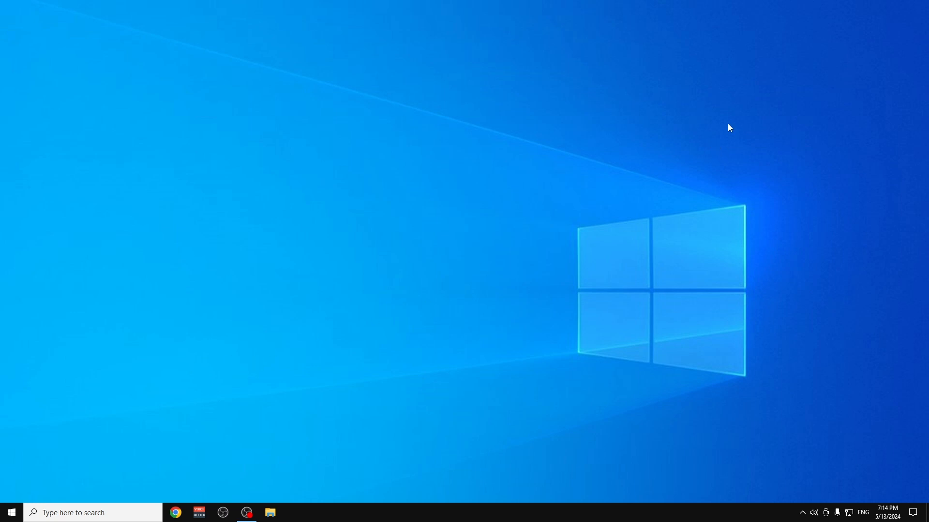
# Step: Open the temporary files folder by running %temp% from the Run dialog
pyautogui.click(14, 514)
pyautogui.write('run')
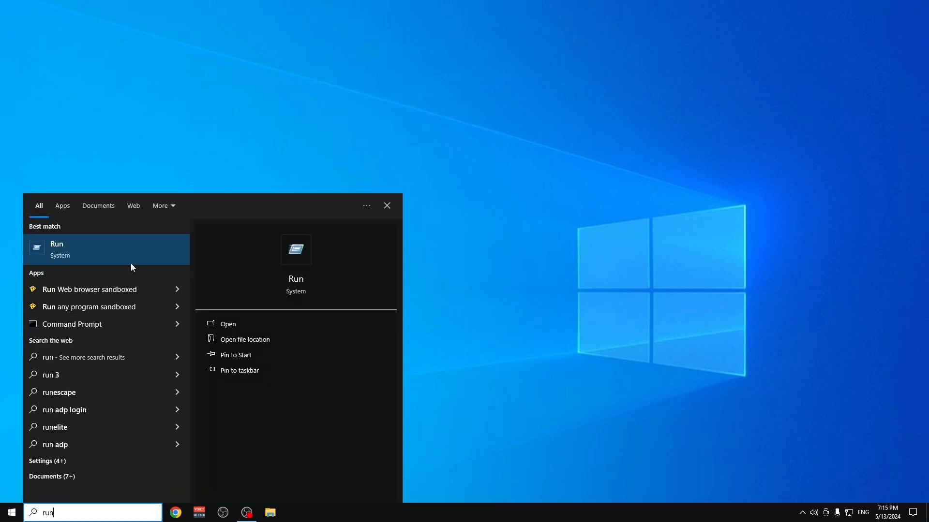
pyautogui.click(162, 247)
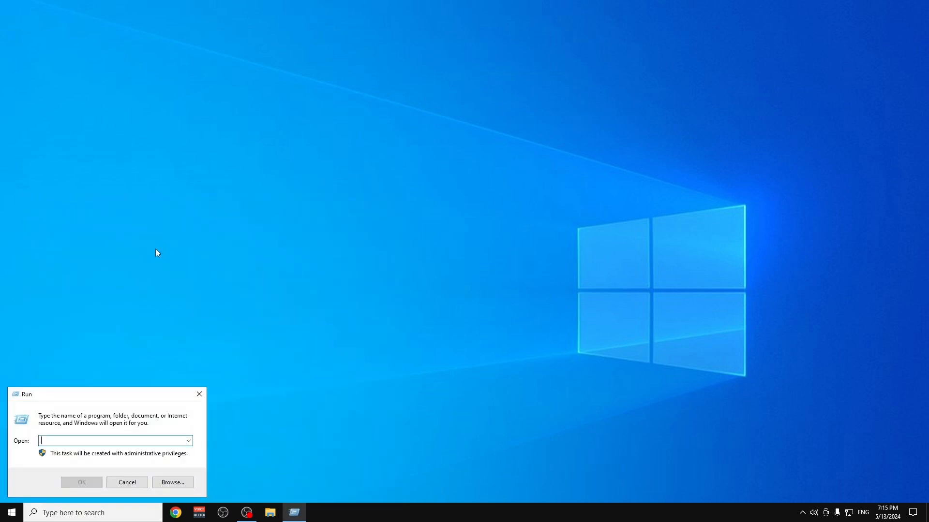
pyautogui.write('%temp%')
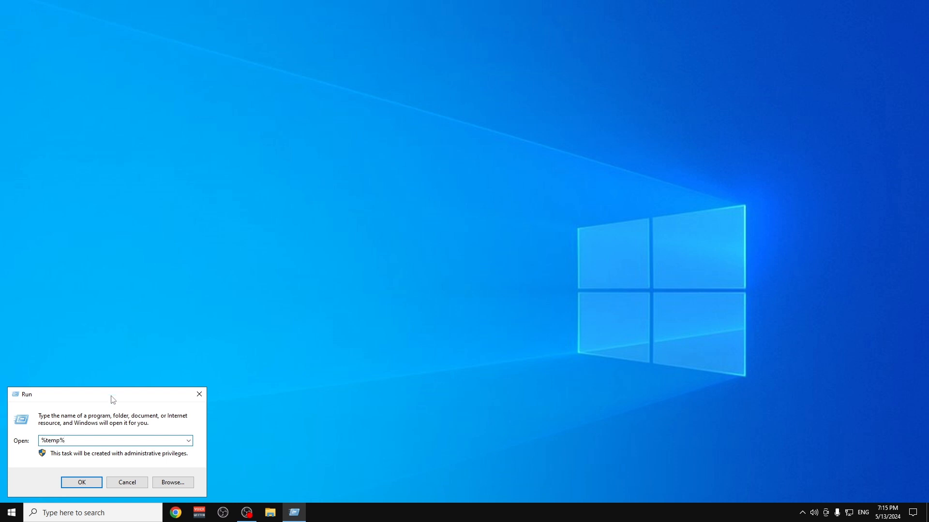
pyautogui.click(86, 480)
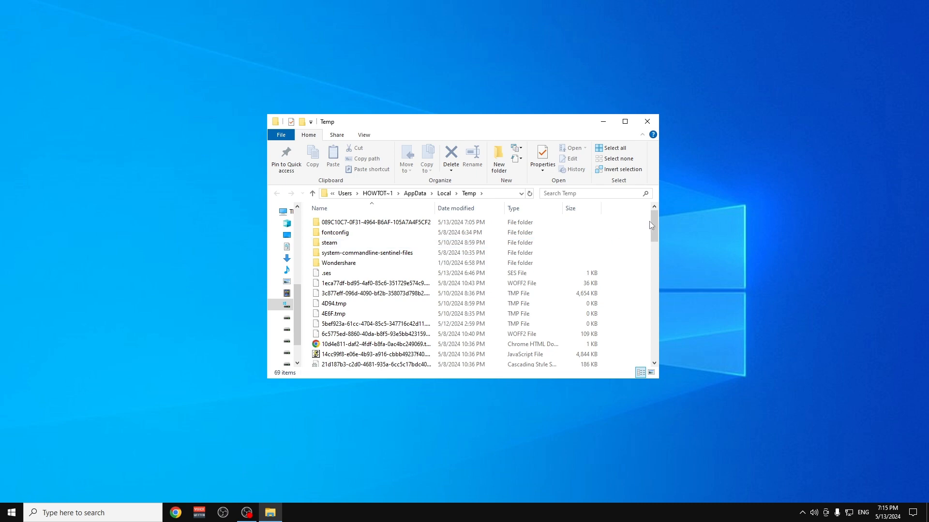
# Step: Delete all files and folders in the Temp folder, skipping all current items that are in use
pyautogui.moveTo(653, 221); pyautogui.dragTo(355, 220)
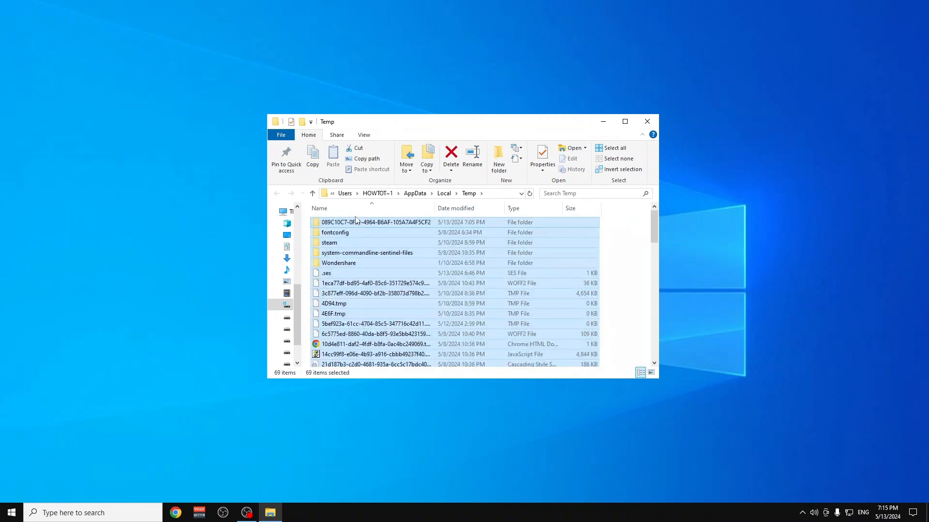
pyautogui.rightClick(414, 262)
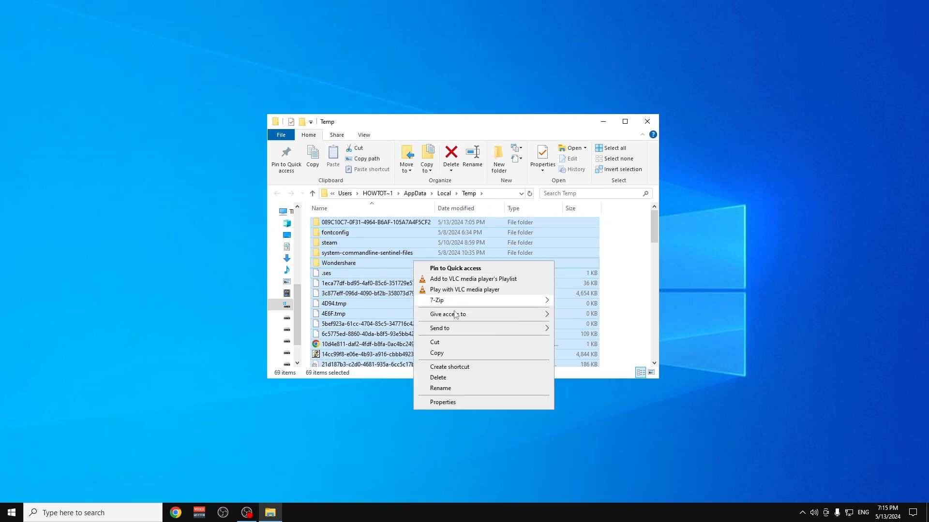
pyautogui.click(460, 378)
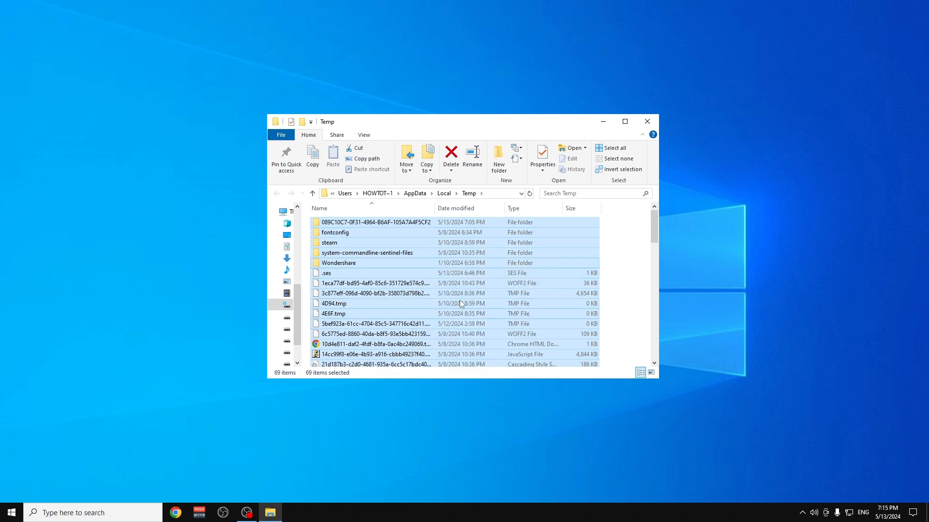
pyautogui.click(396, 218)
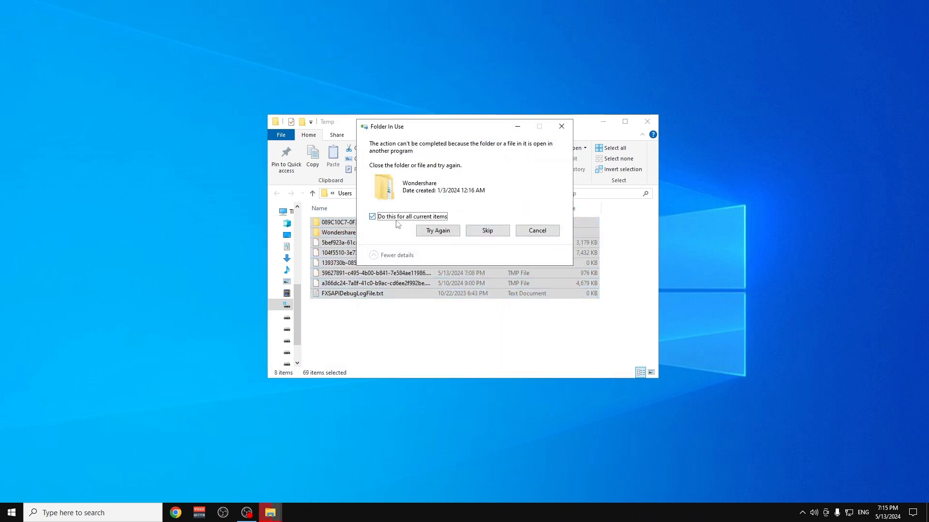
pyautogui.click(426, 231)
pyautogui.click(378, 217)
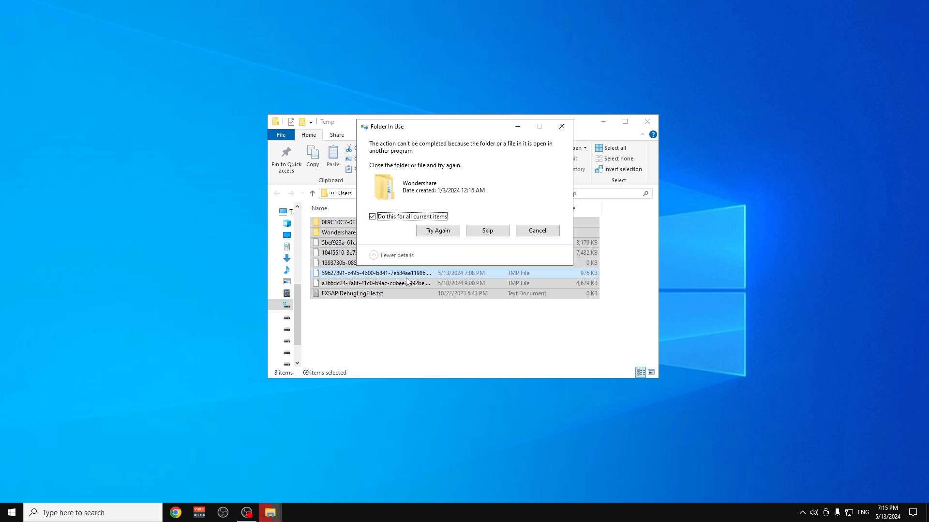
pyautogui.click(475, 232)
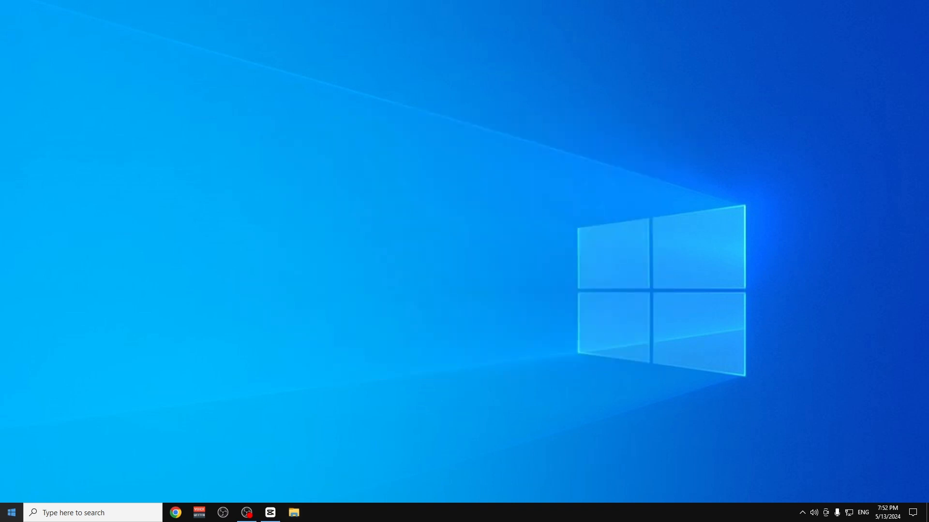
# Step: Open the additional power settings from Power & sleep and show the additional power plans
pyautogui.click(12, 513)
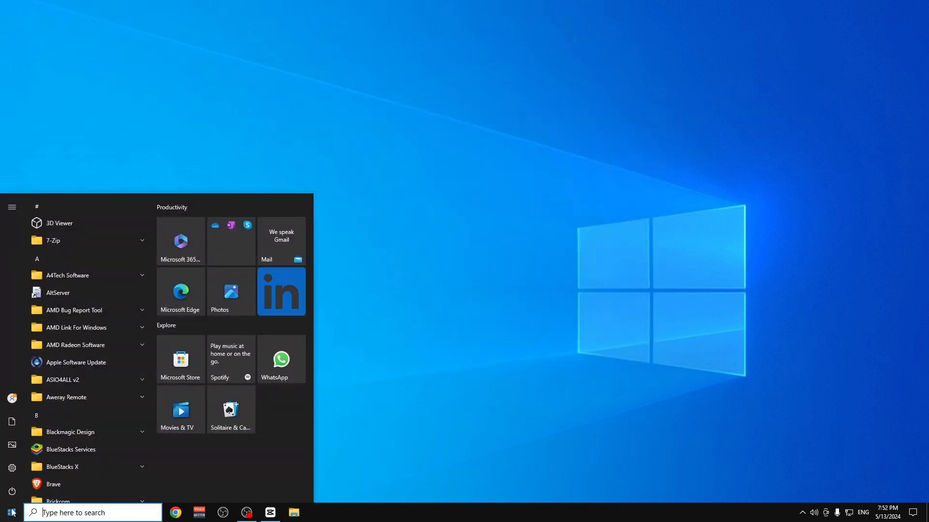
pyautogui.write('Power')
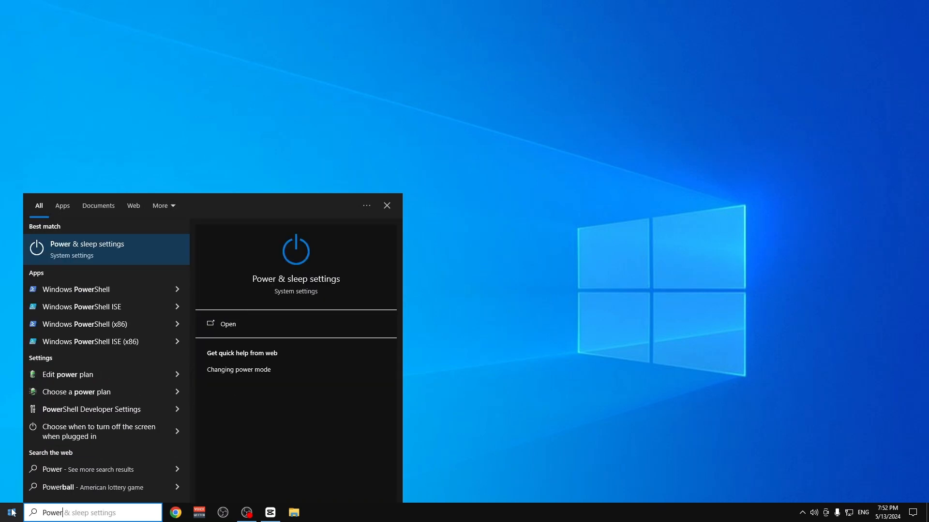
pyautogui.click(134, 245)
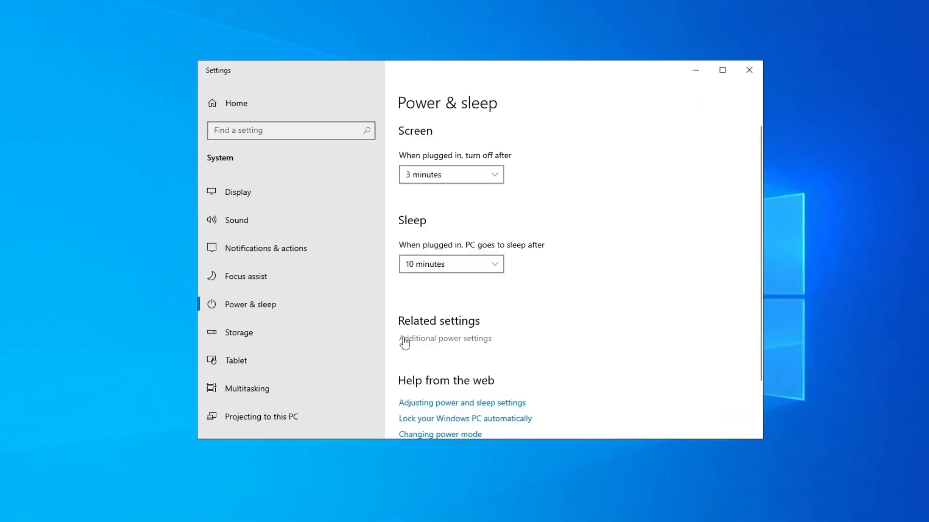
pyautogui.click(405, 340)
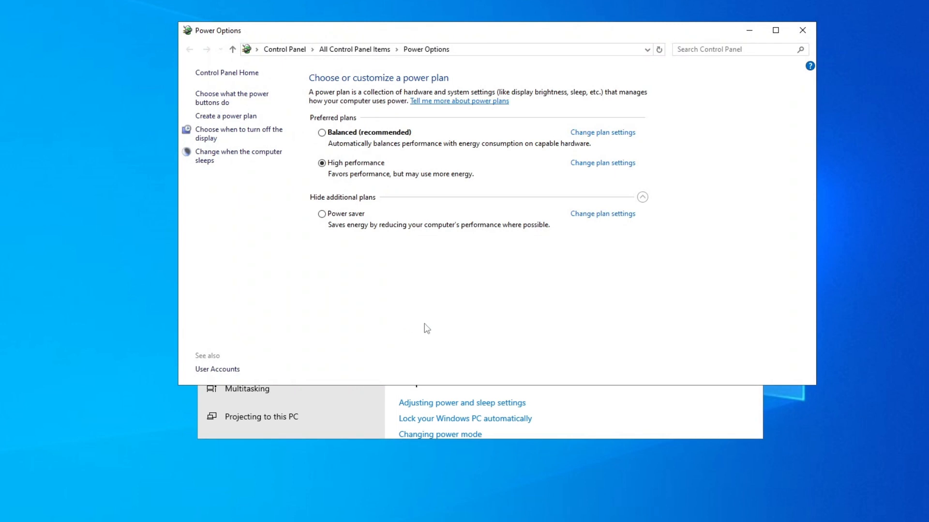
pyautogui.click(356, 199)
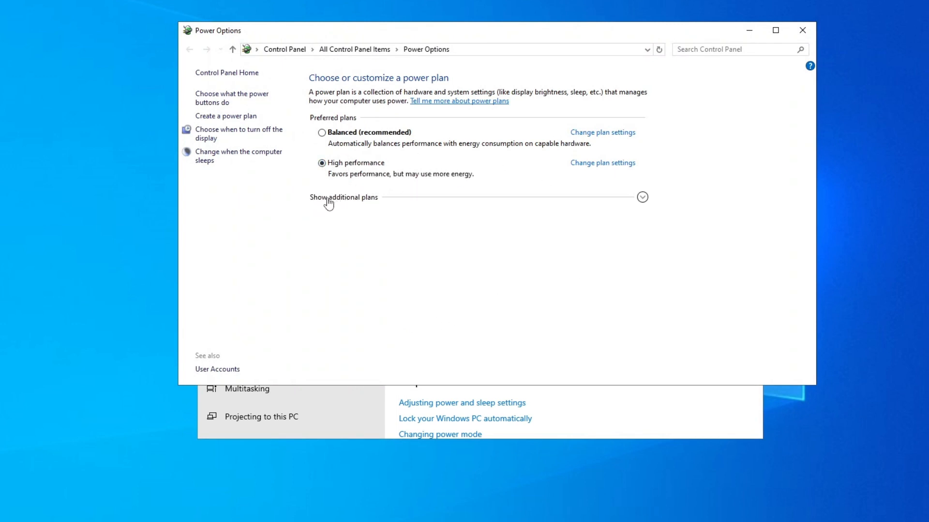
pyautogui.click(643, 197)
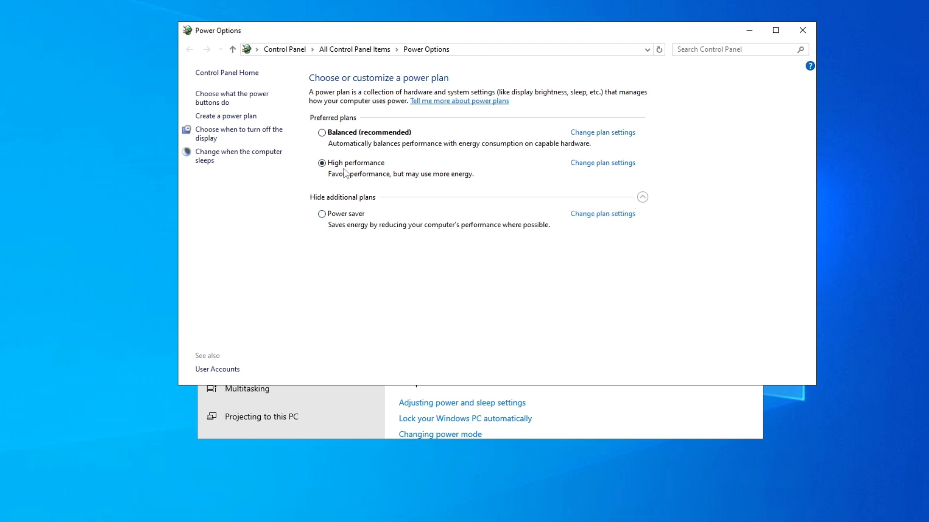
# Step: Open the advanced power settings of the High performance plan and collapse the Hard disk group
pyautogui.click(576, 165)
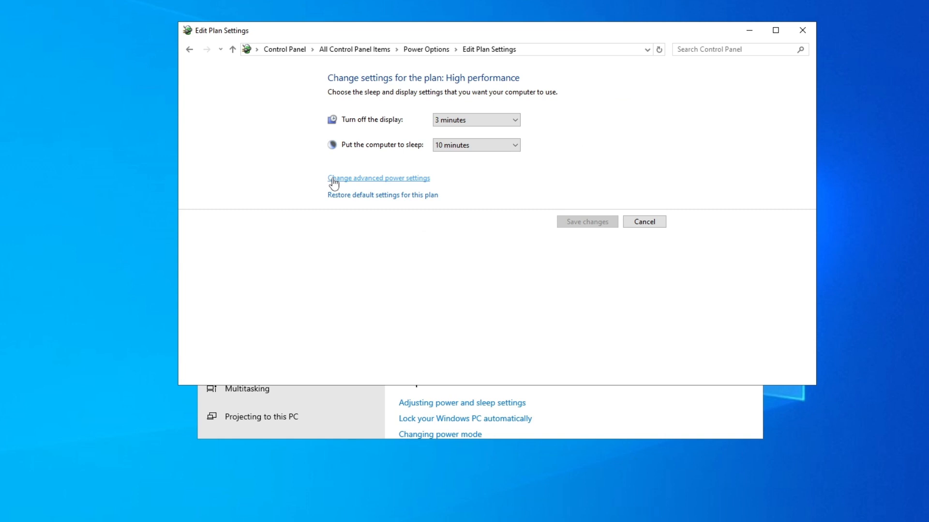
pyautogui.click(334, 183)
pyautogui.moveTo(148, 70); pyautogui.dragTo(512, 125)
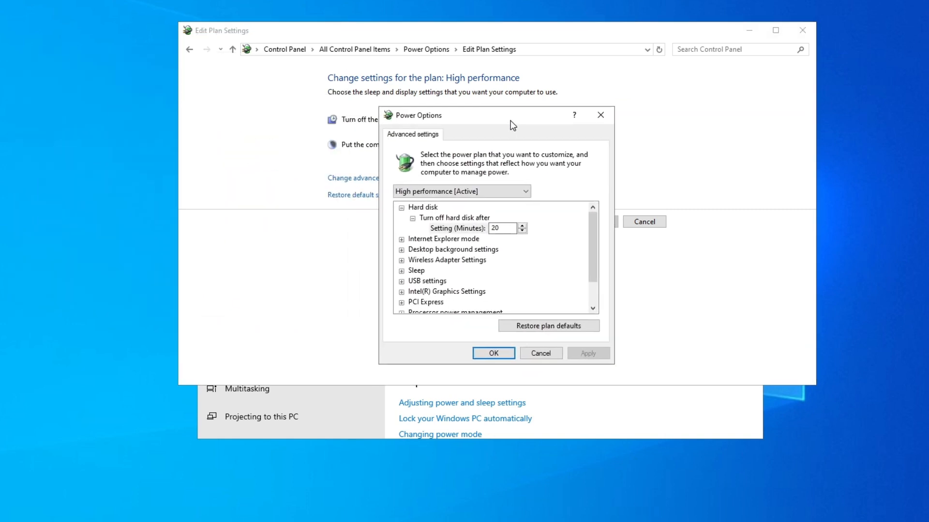
pyautogui.click(412, 219)
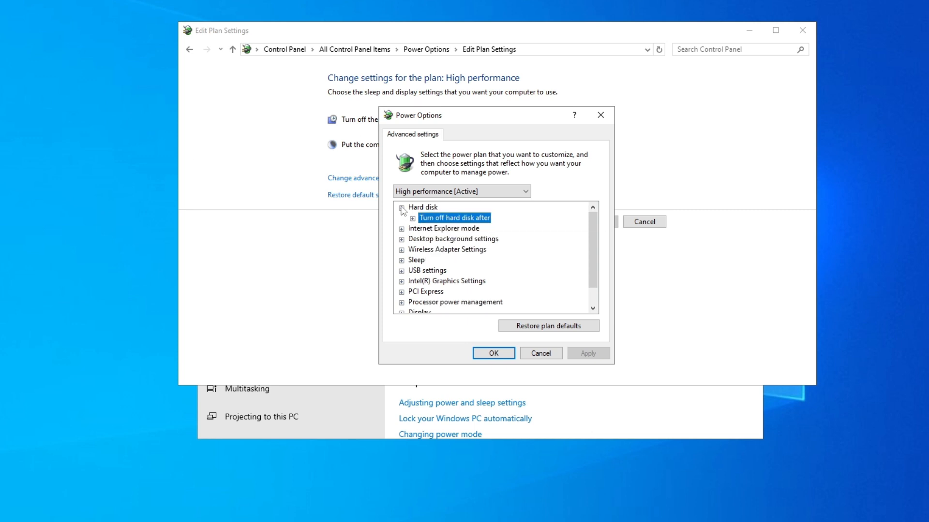
pyautogui.click(401, 208)
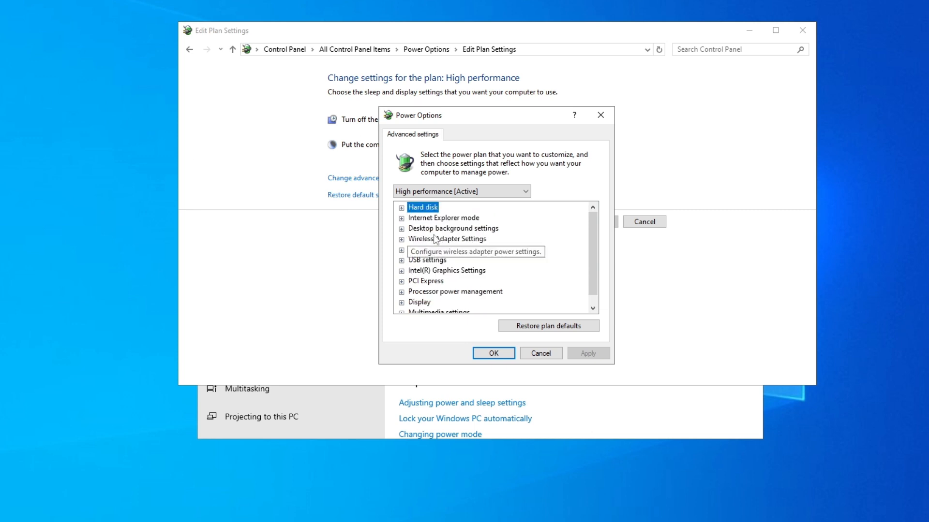
pyautogui.moveTo(592, 245); pyautogui.dragTo(591, 251)
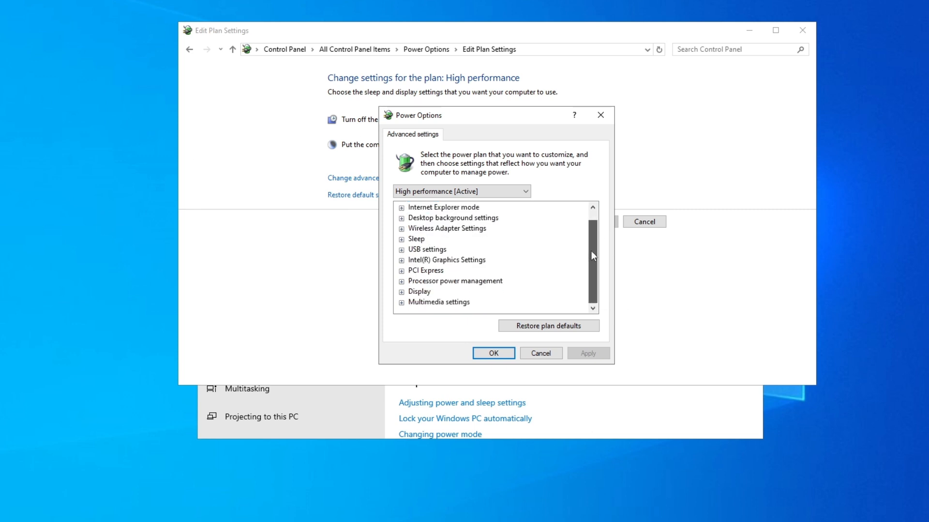
# Step: Check the Link State Power Management setting under PCI Express in the advanced power settings, and collapse the group
pyautogui.click(401, 271)
pyautogui.click(412, 281)
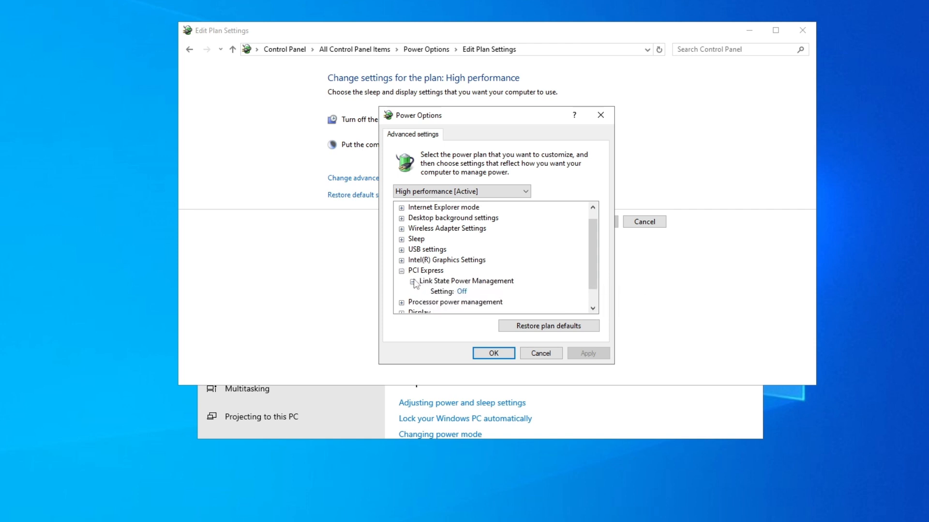
pyautogui.click(413, 281)
pyautogui.click(401, 271)
# Step: Review the minimum processor state, system cooling policy and maximum processor state under Processor power management, and close the advanced power settings
pyautogui.click(401, 281)
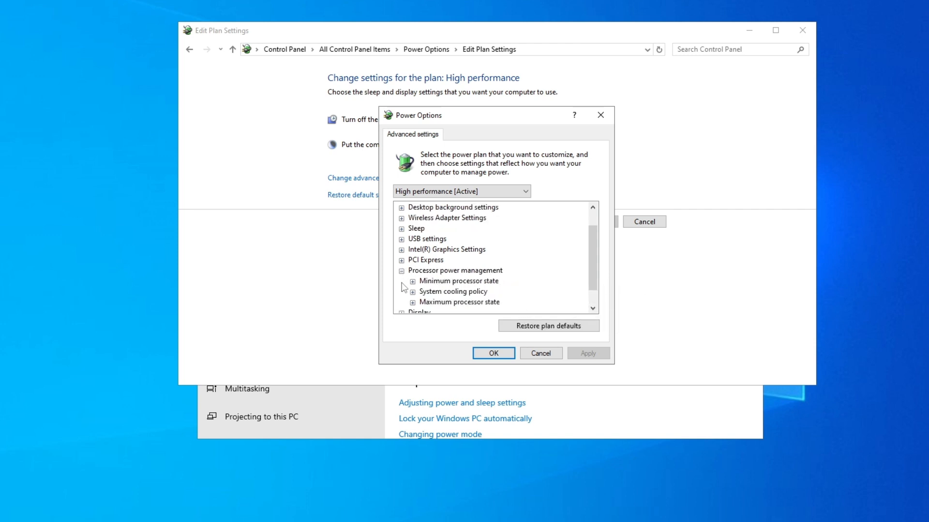
pyautogui.moveTo(591, 239); pyautogui.dragTo(591, 252)
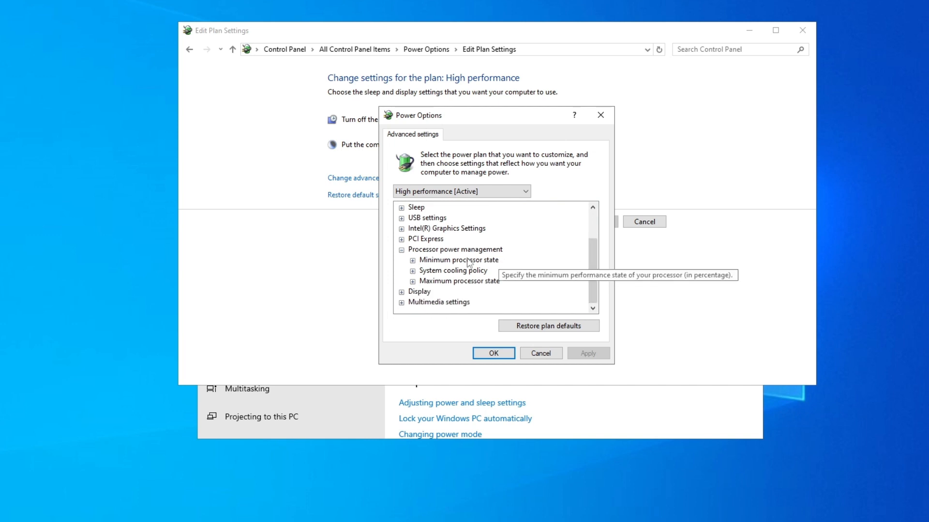
pyautogui.click(412, 261)
pyautogui.click(412, 282)
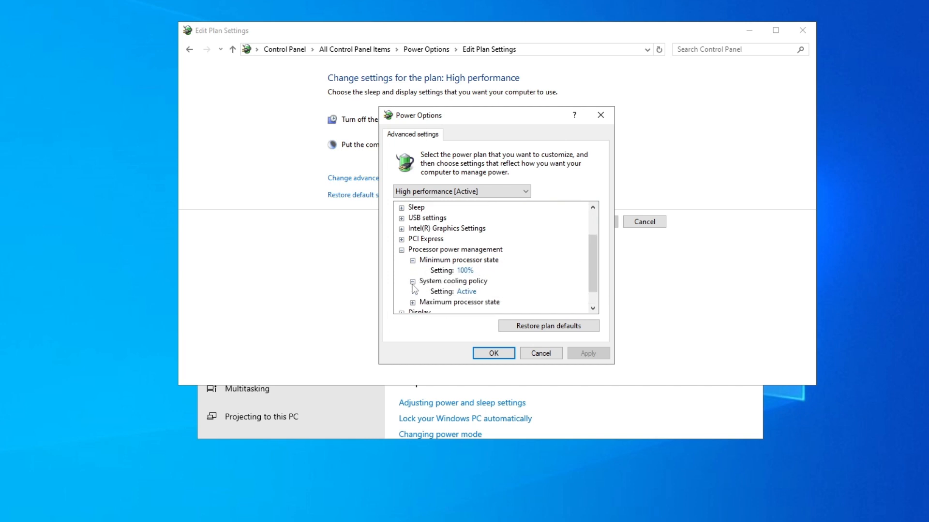
pyautogui.moveTo(589, 257); pyautogui.dragTo(590, 267)
pyautogui.click(412, 281)
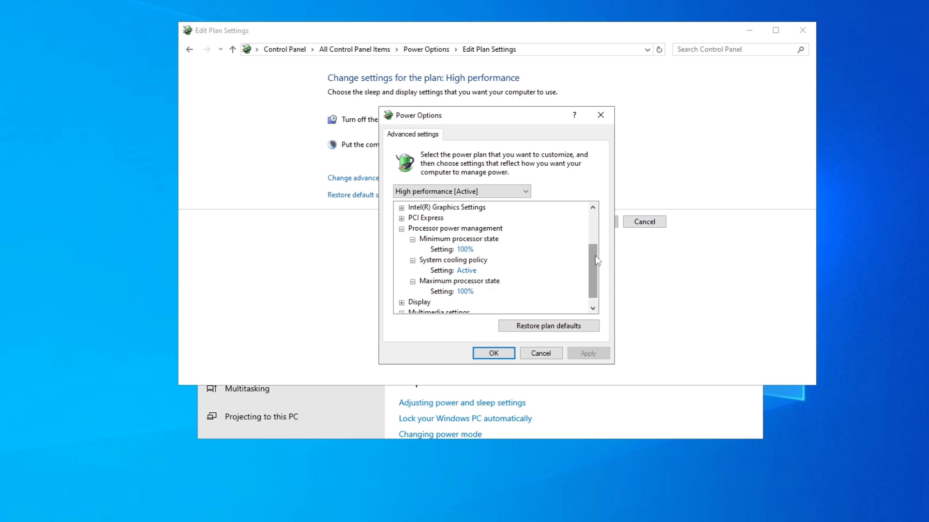
pyautogui.moveTo(594, 255); pyautogui.dragTo(590, 279)
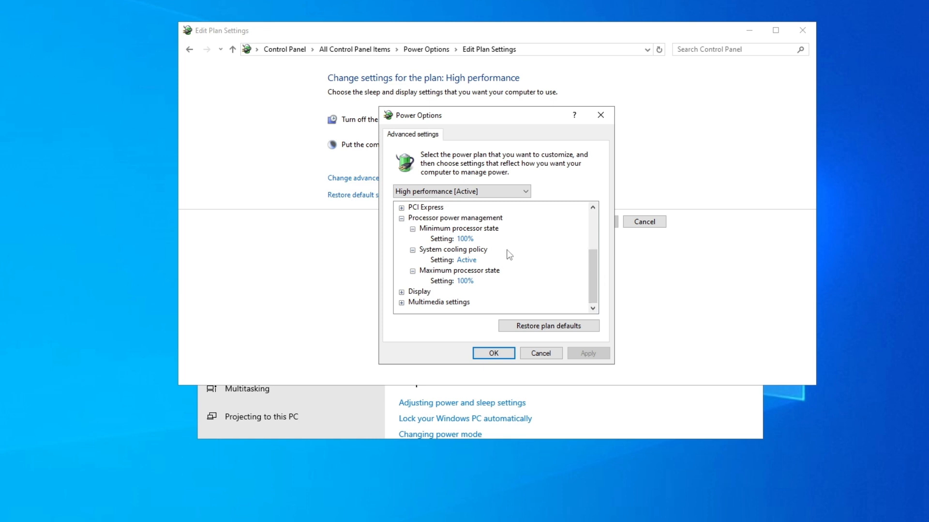
pyautogui.click(600, 115)
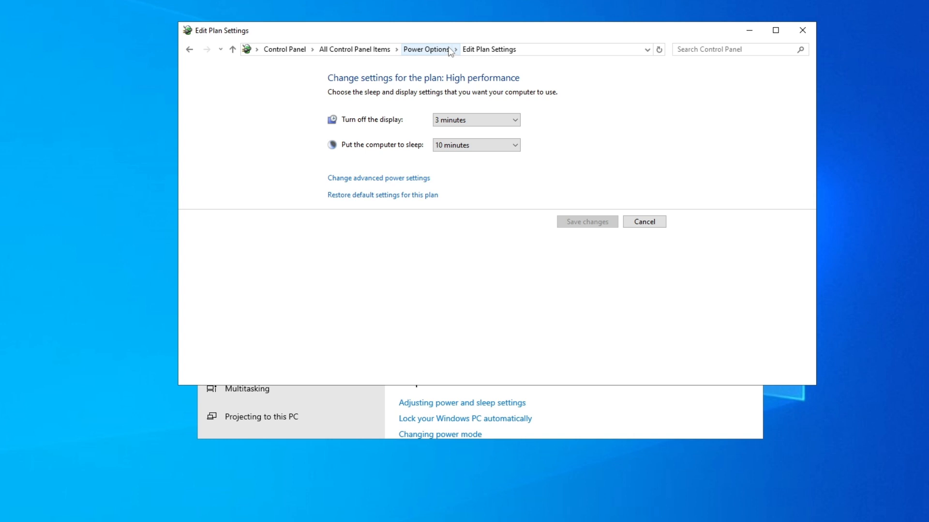
# Step: Unlock the unavailable shutdown settings on the power button page, leave fast startup turned off, save the changes and close Power Options
pyautogui.click(426, 49)
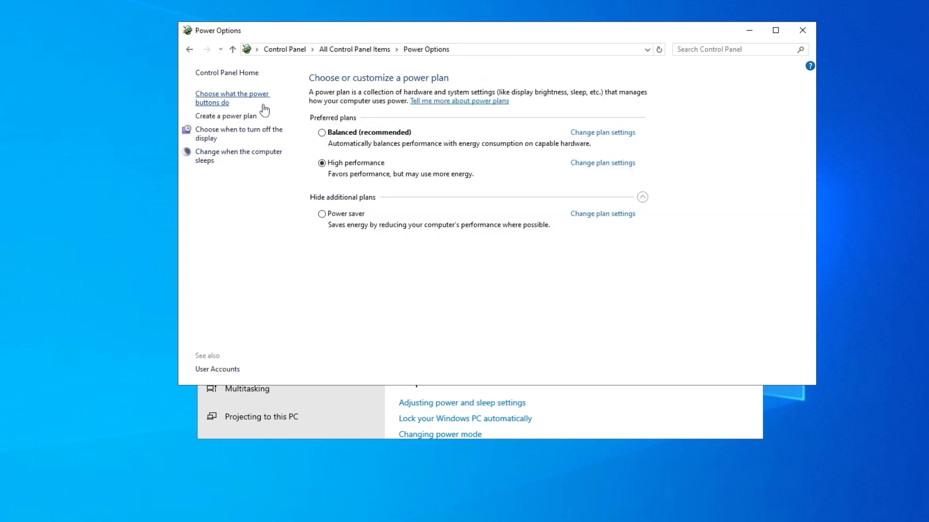
pyautogui.click(203, 99)
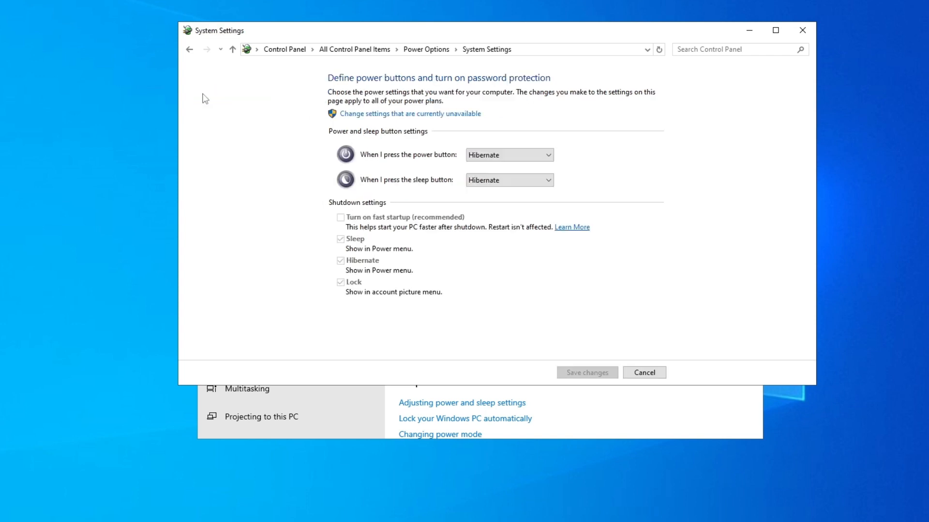
pyautogui.click(347, 116)
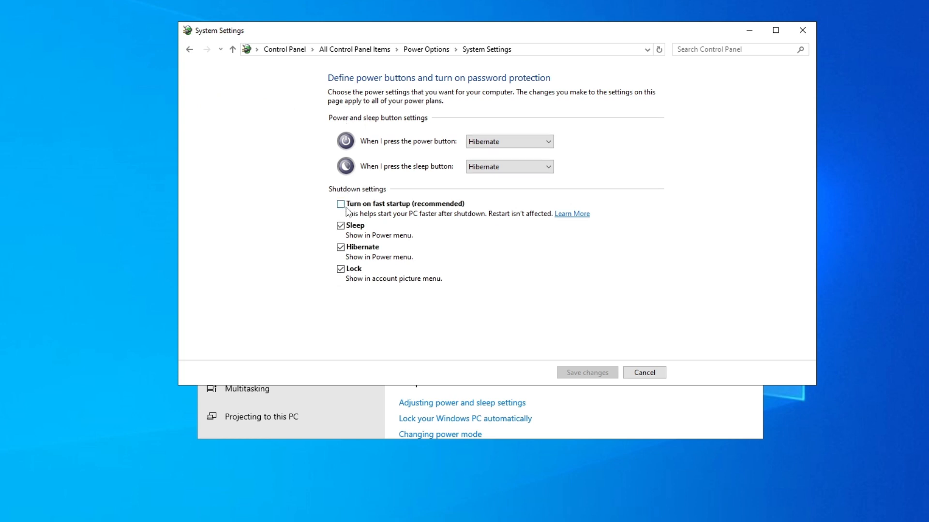
pyautogui.click(390, 204)
pyautogui.click(370, 205)
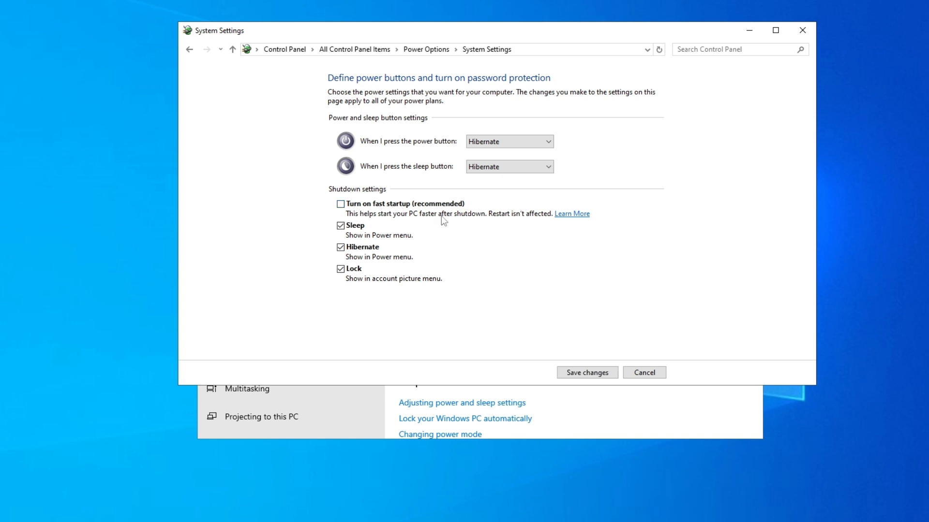
pyautogui.click(601, 374)
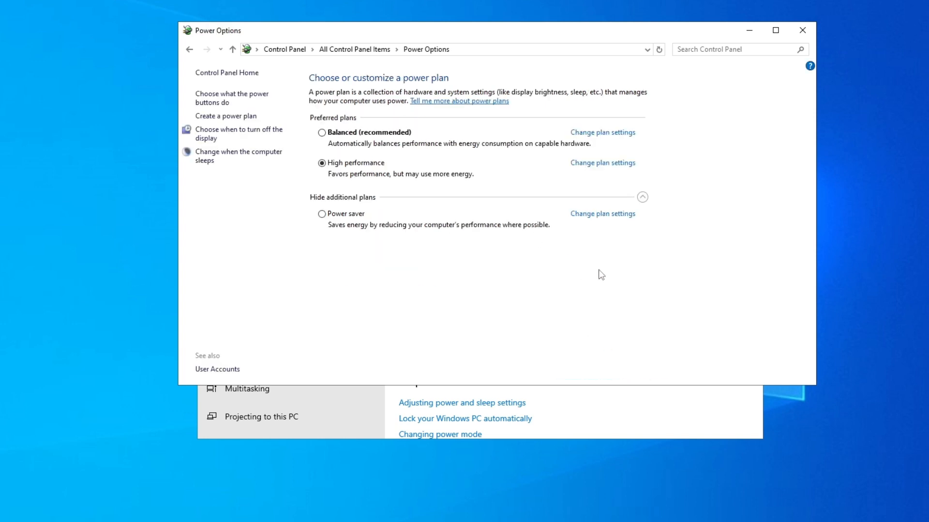
pyautogui.click(802, 30)
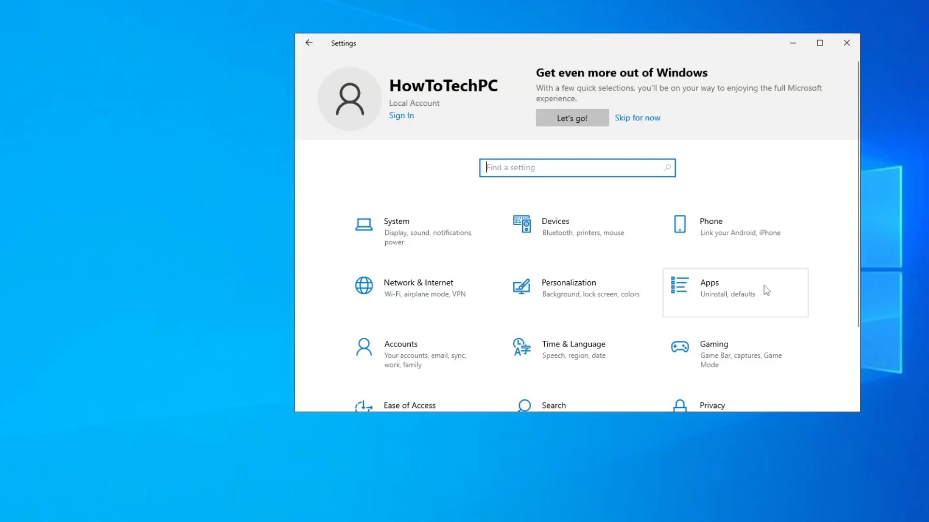
# Step: Review the list of startup apps in the Apps settings and close Settings
pyautogui.click(771, 290)
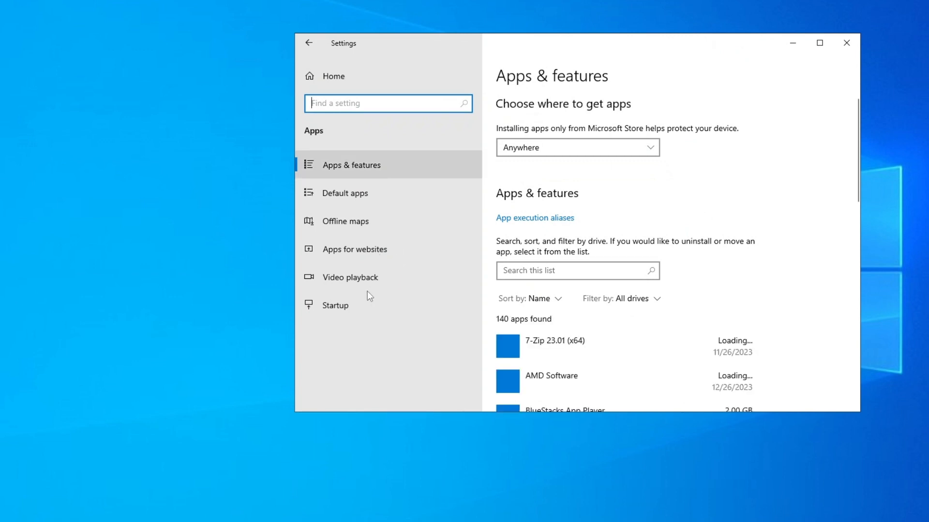
pyautogui.click(353, 307)
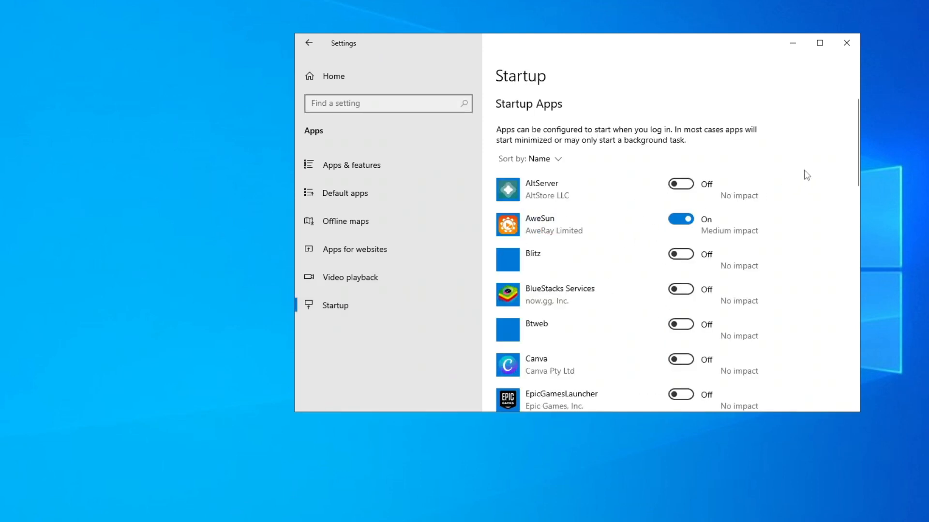
pyautogui.moveTo(857, 107)
pyautogui.mouseDown()
pyautogui.moveTo(848, 356)
pyautogui.moveTo(860, 265)
pyautogui.moveTo(856, 118)
pyautogui.mouseUp()
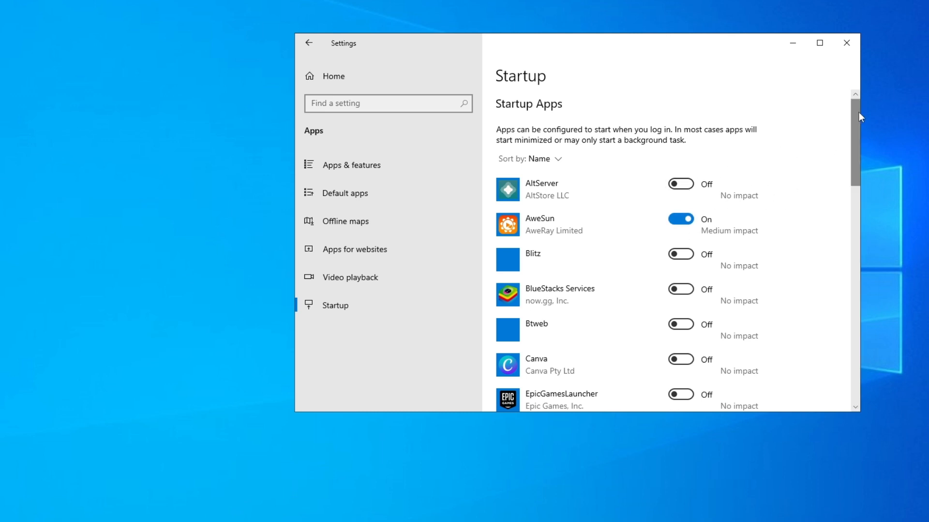
pyautogui.moveTo(856, 111); pyautogui.dragTo(838, 82)
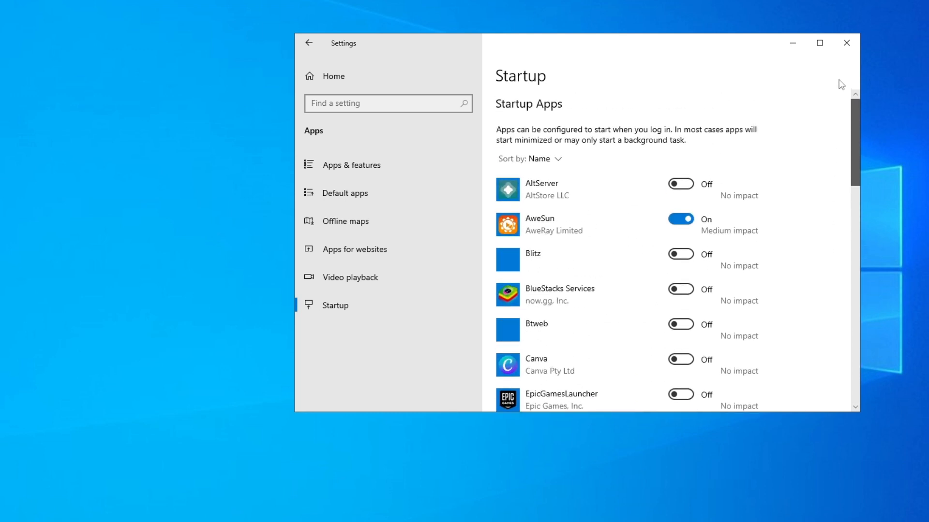
pyautogui.click(850, 44)
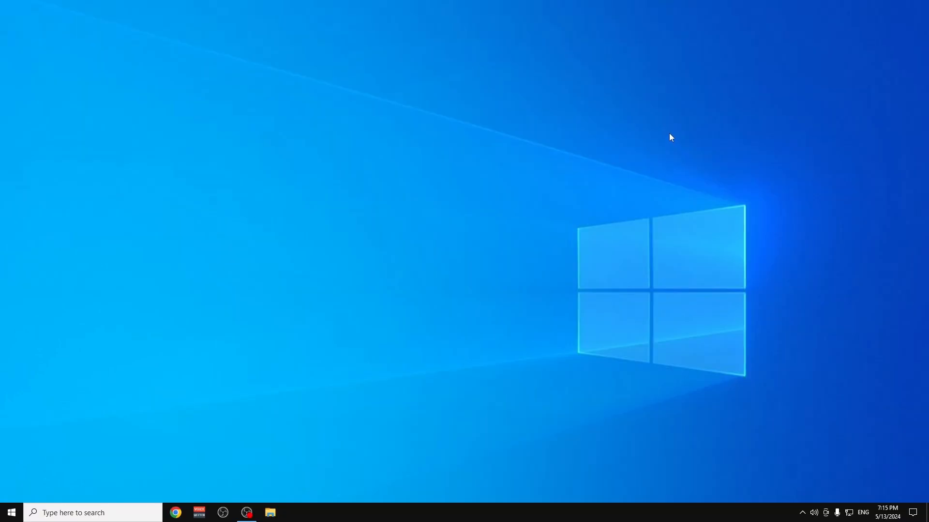
# Step: Open AMD Radeon Software from the desktop and go to the Global Graphics settings
pyautogui.rightClick(669, 132)
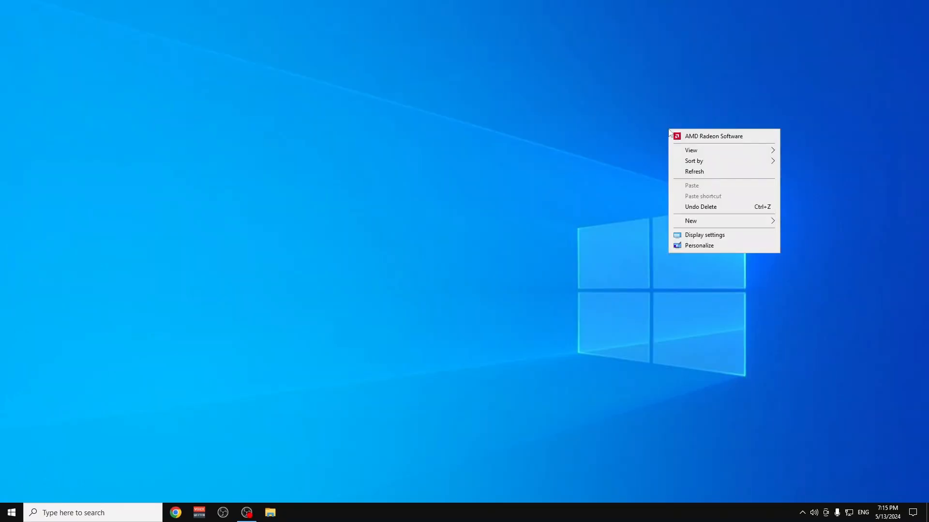
pyautogui.click(744, 138)
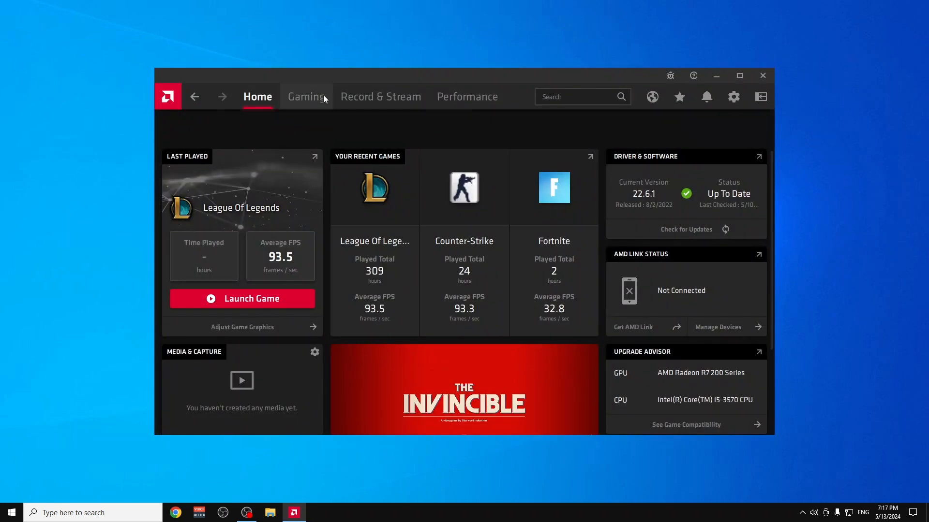
pyautogui.click(323, 94)
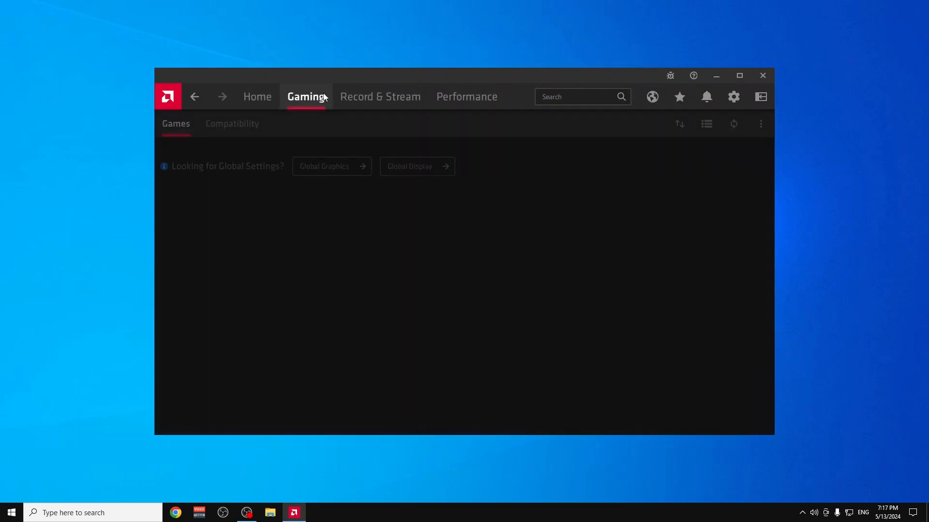
pyautogui.click(356, 166)
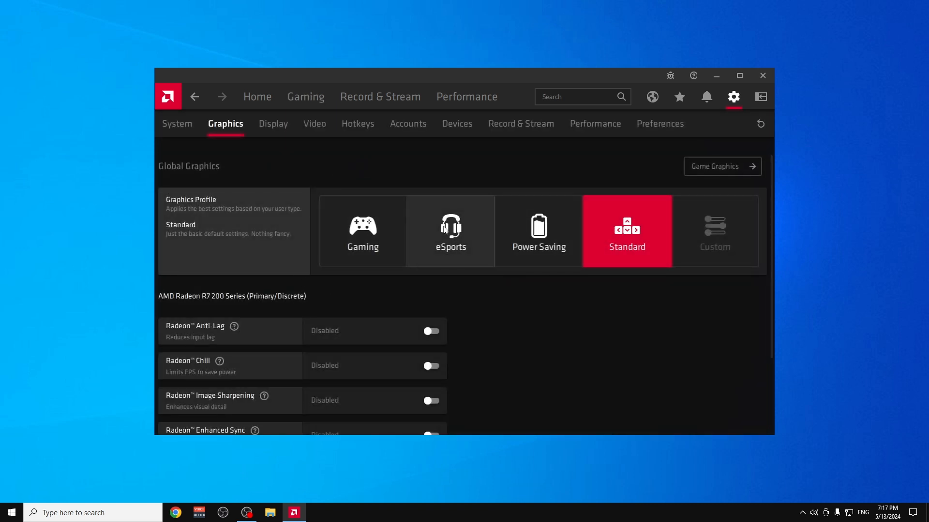
# Step: Set Texture Filtering Quality to Performance in the advanced global graphics settings and close AMD Radeon Software
pyautogui.scroll(-3, 553, 305)
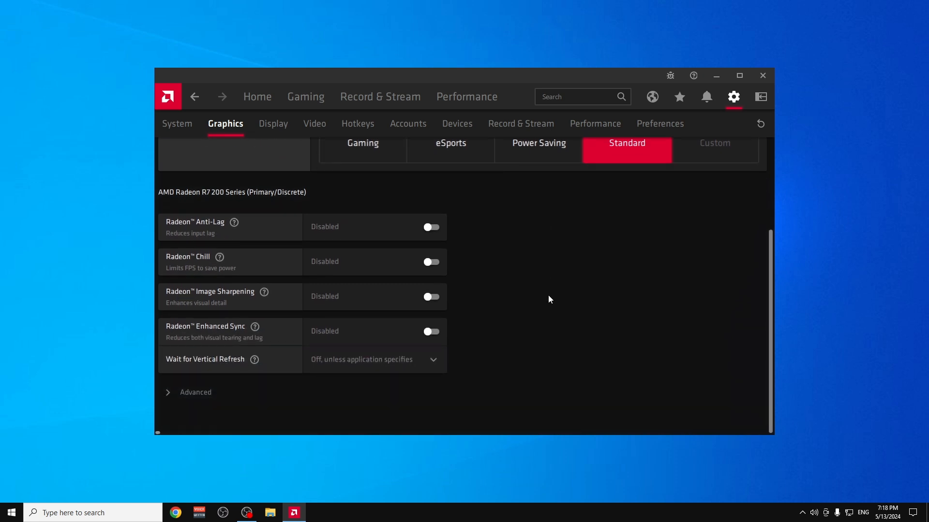
pyautogui.click(191, 392)
pyautogui.scroll(-1, 547, 303)
pyautogui.scroll(-8, 547, 303)
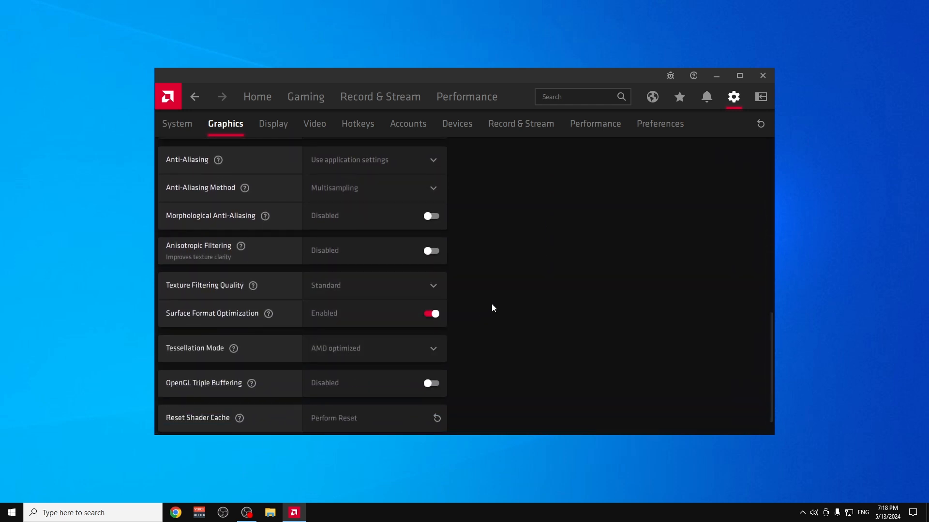
pyautogui.click(373, 287)
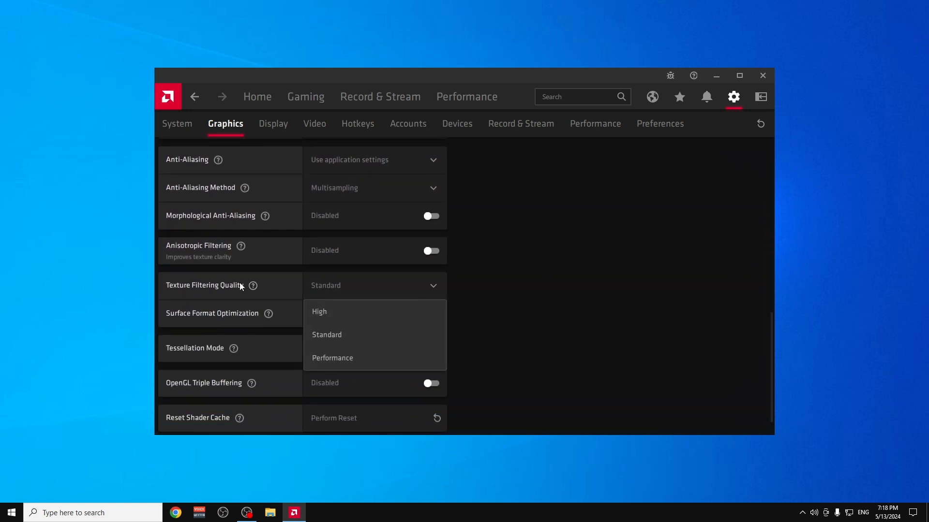
pyautogui.click(365, 358)
pyautogui.scroll(-1, 569, 316)
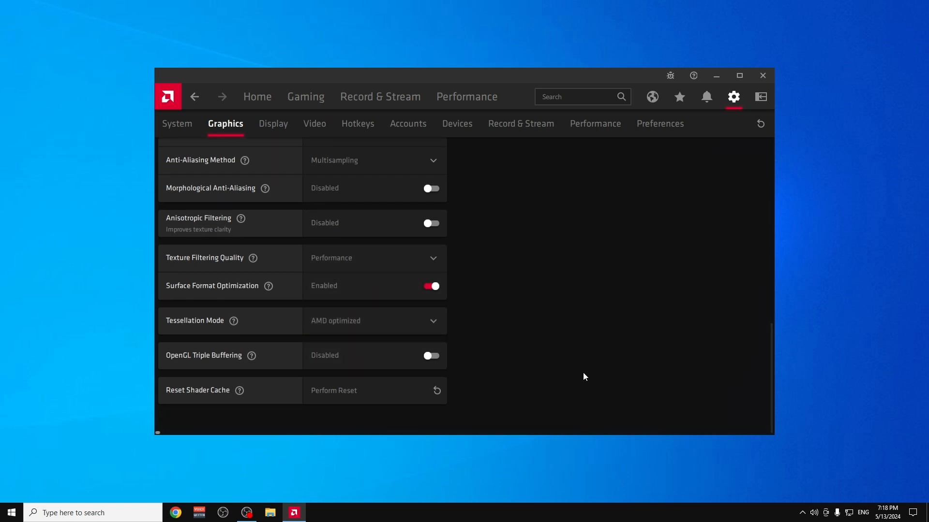
pyautogui.scroll(10, 584, 376)
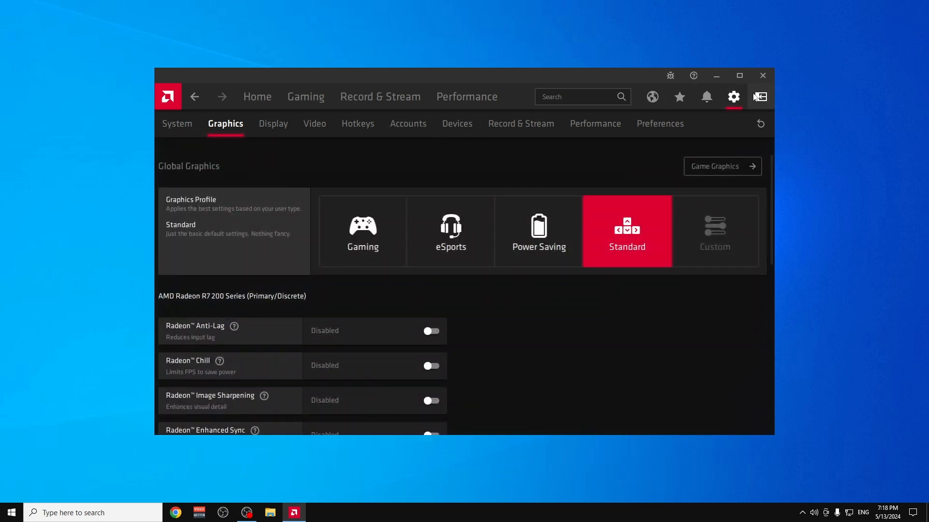
pyautogui.click(763, 76)
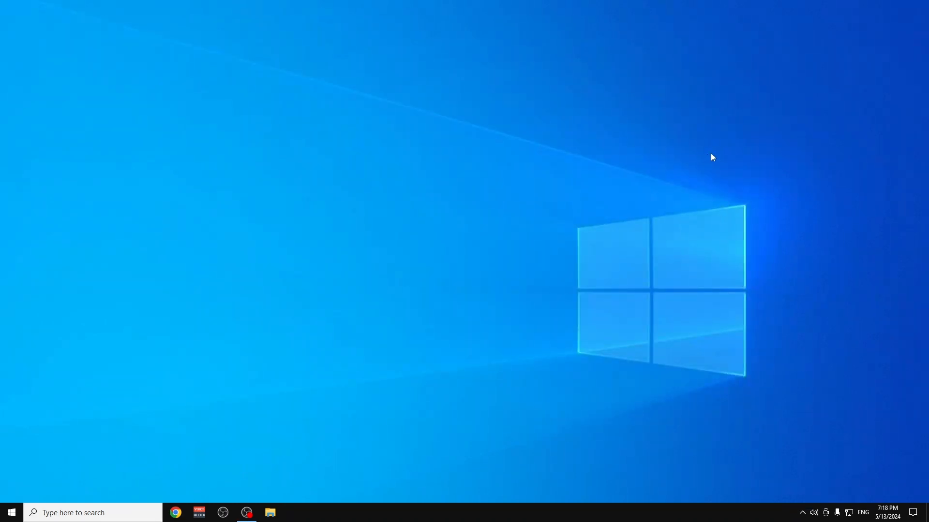